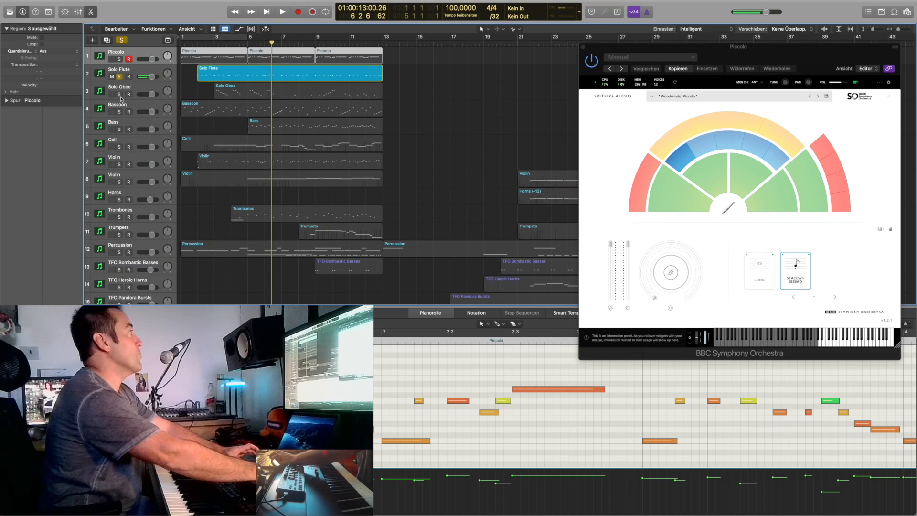
# - Play Solo Flute with Solo Oboe from about bar 2, and replay with Bassoon soloed in place of Solo Flute
pyautogui.click(206, 43)
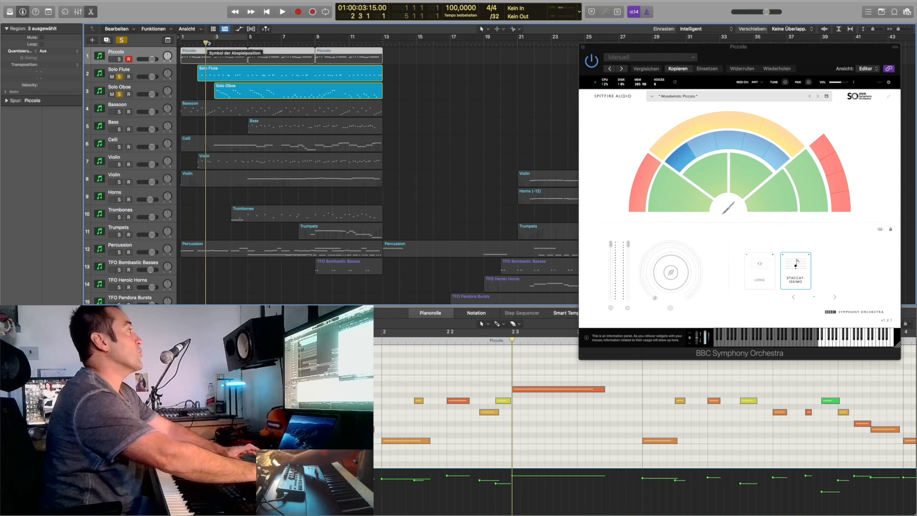
pyautogui.press('space')
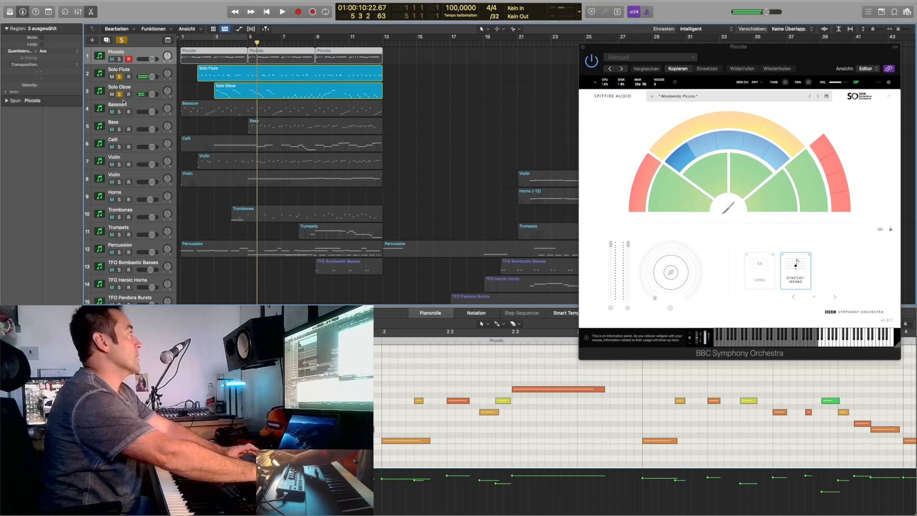
pyautogui.click(120, 77)
pyautogui.click(120, 112)
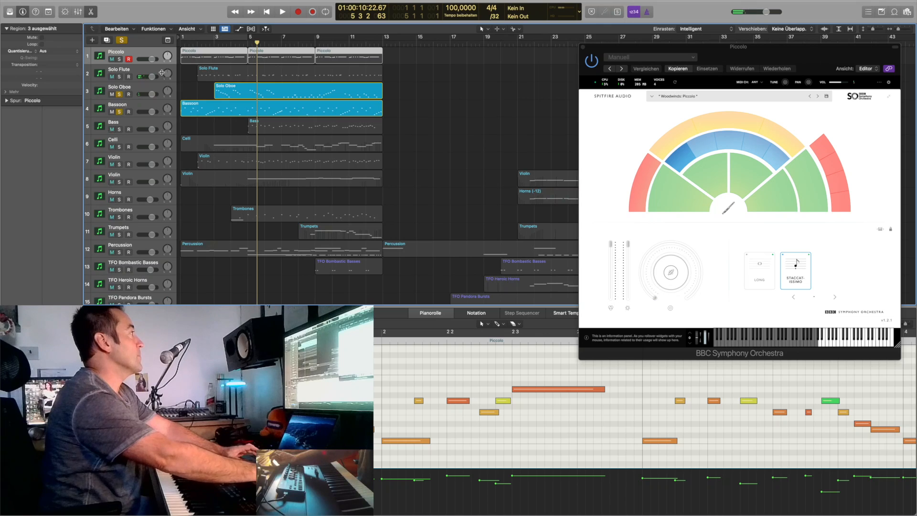
pyautogui.doubleClick(197, 44)
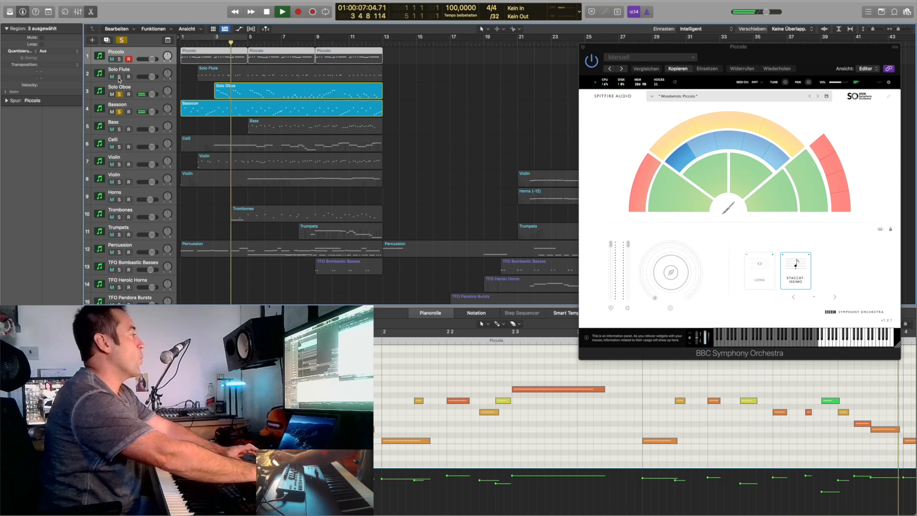
# - Solo Bass and Celli instead of Solo Oboe and Bassoon, and play them from bar 1
pyautogui.click(119, 129)
pyautogui.press('space')
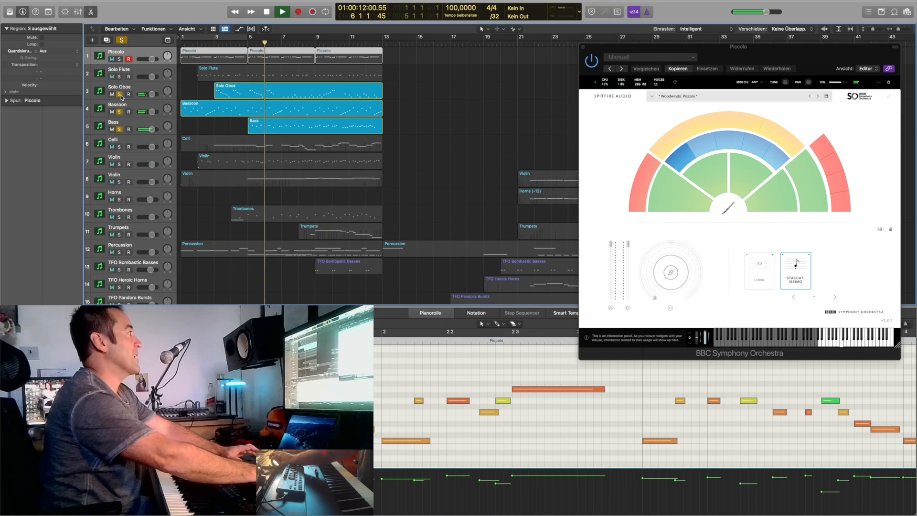
pyautogui.click(120, 94)
pyautogui.click(119, 112)
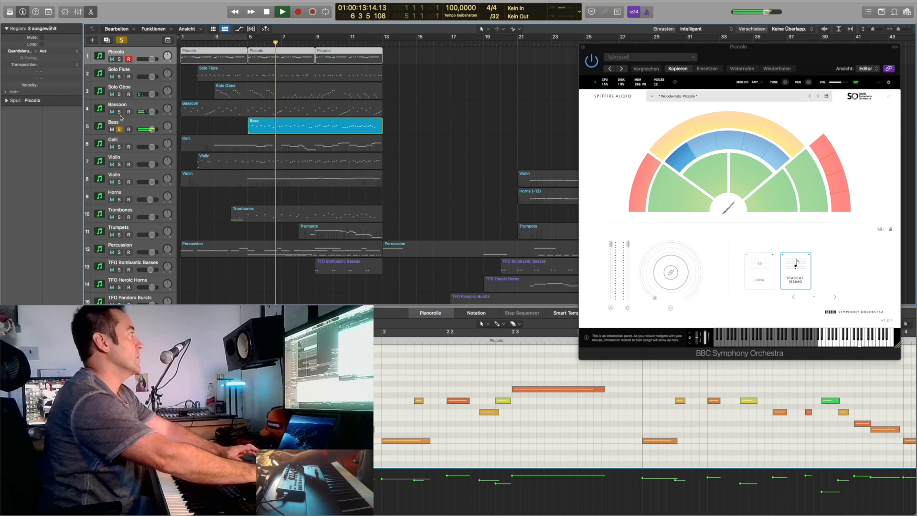
pyautogui.click(119, 147)
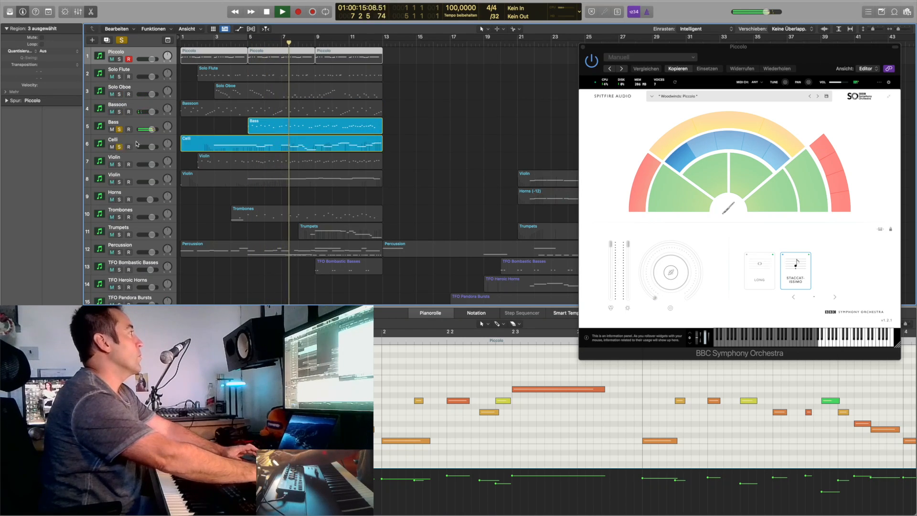
pyautogui.click(191, 43)
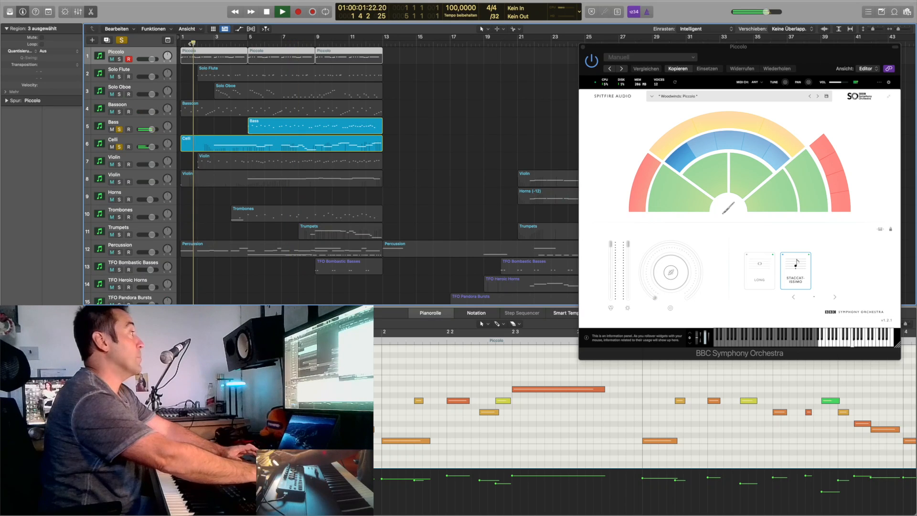
# - Swap the Bass solo for the Violin on track 7 and play it with Celli from about bar 2
pyautogui.click(120, 130)
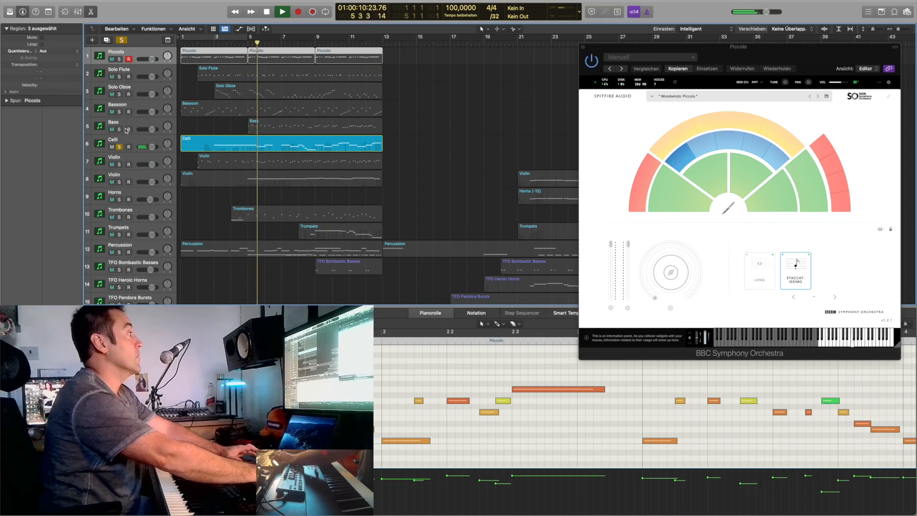
pyautogui.click(119, 164)
pyautogui.press('space')
pyautogui.click(196, 44)
pyautogui.press('space')
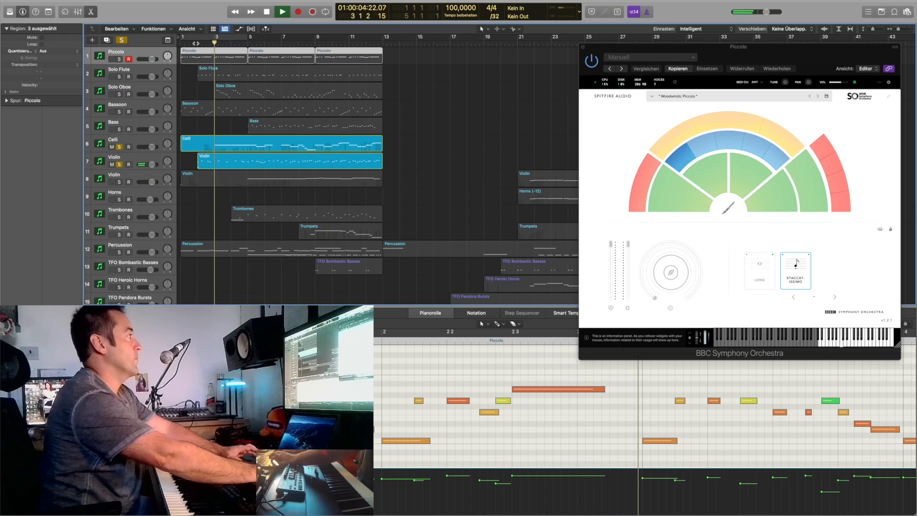
# - Add Piccolo, Solo Flute, Solo Oboe, Bassoon and Bass to the soloed tracks and play the combination from about bar 2
pyautogui.press('space')
pyautogui.click(119, 59)
pyautogui.click(119, 77)
pyautogui.click(119, 94)
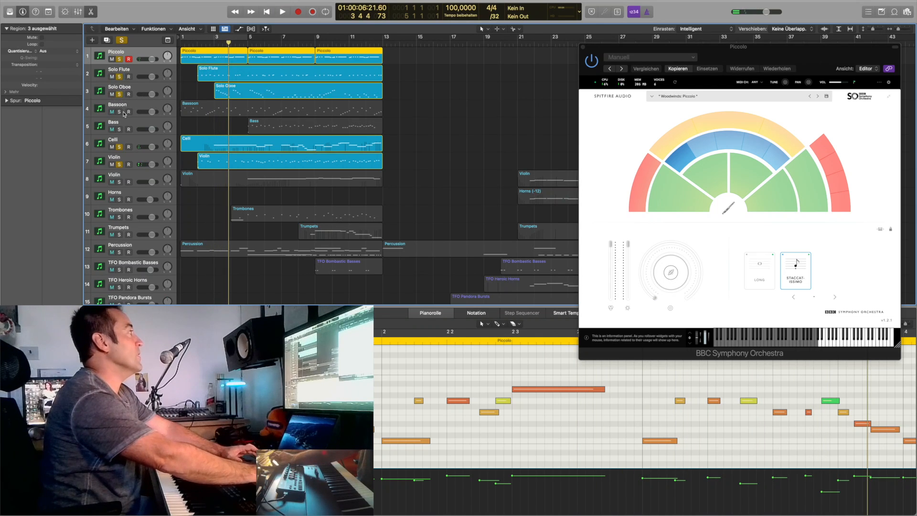
pyautogui.click(117, 104)
pyautogui.click(119, 111)
pyautogui.click(119, 129)
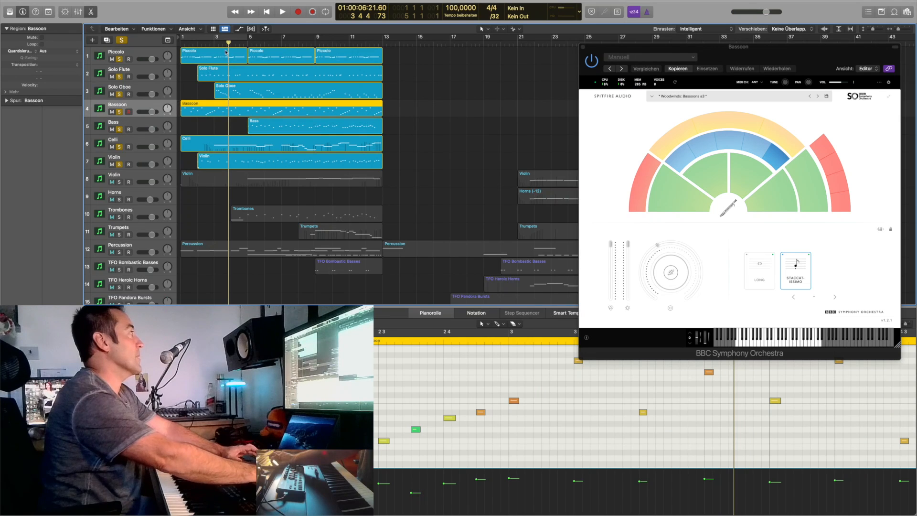
pyautogui.click(196, 42)
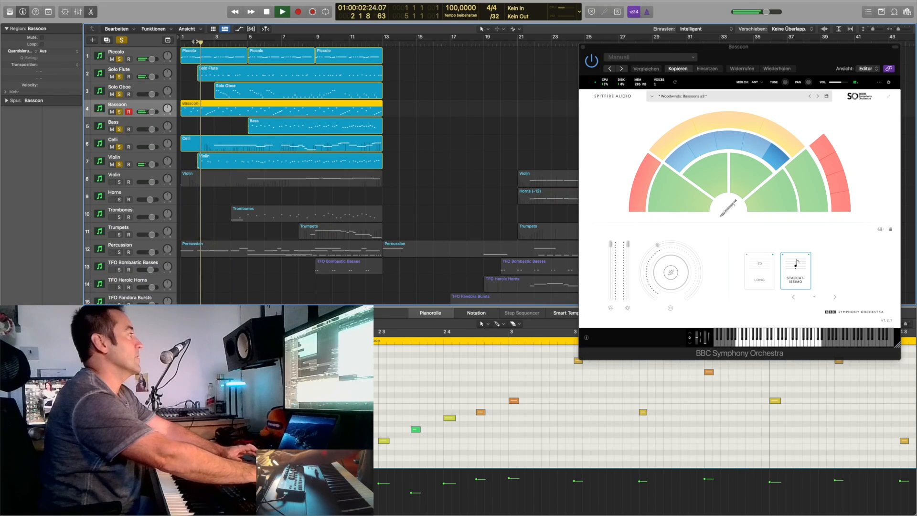
# - Solo the Violin on track 8 instead of Celli and the track 7 Violin, and play from about bar 4
pyautogui.scroll(-3, 217, 173)
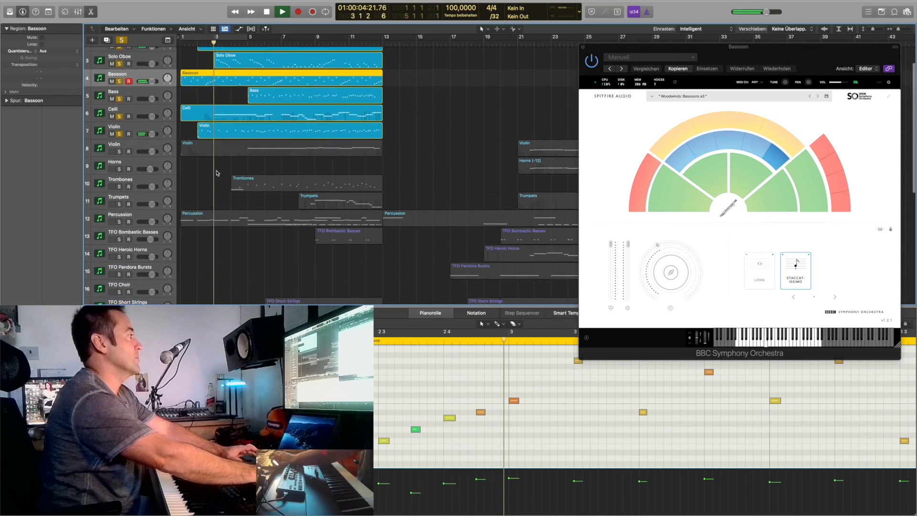
pyautogui.scroll(3, 217, 172)
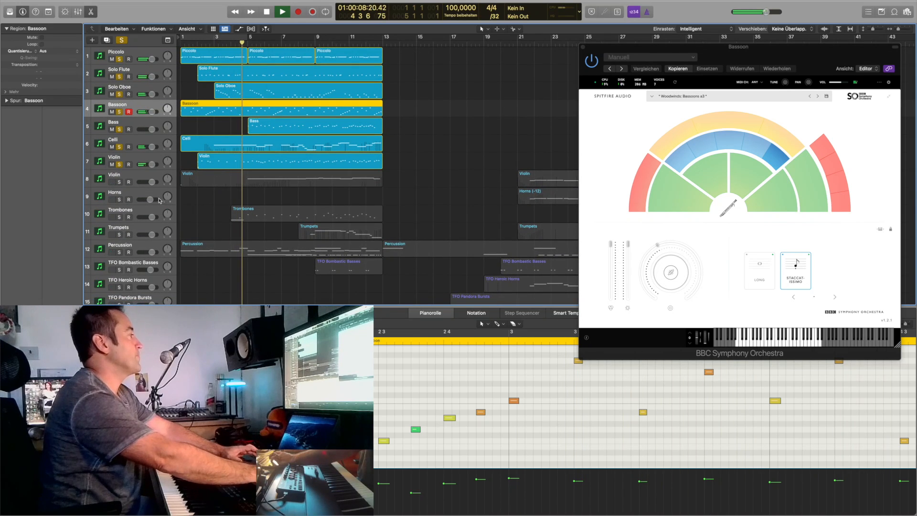
pyautogui.click(119, 183)
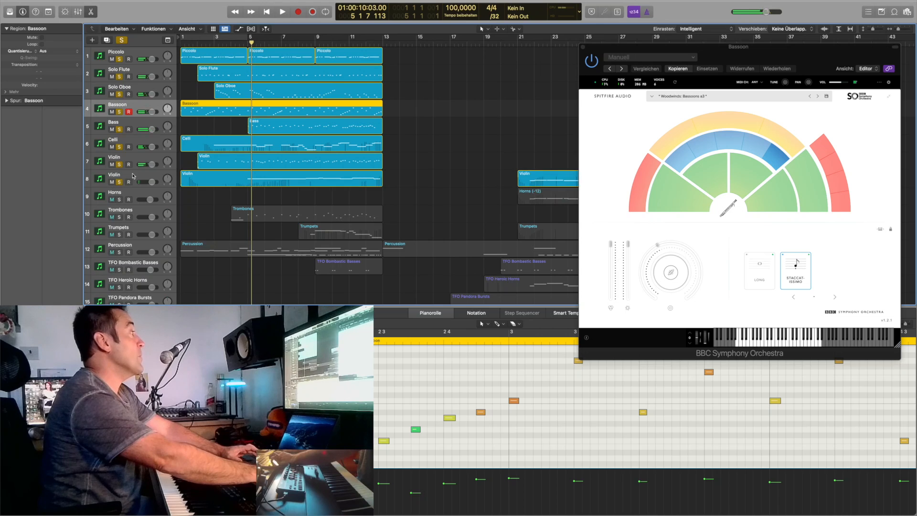
pyautogui.click(119, 164)
pyautogui.click(119, 146)
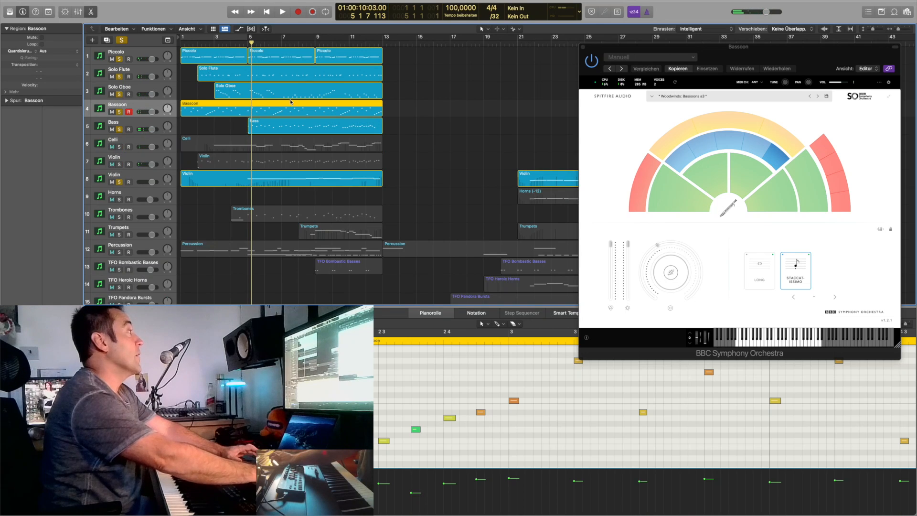
pyautogui.click(240, 44)
pyautogui.press('space')
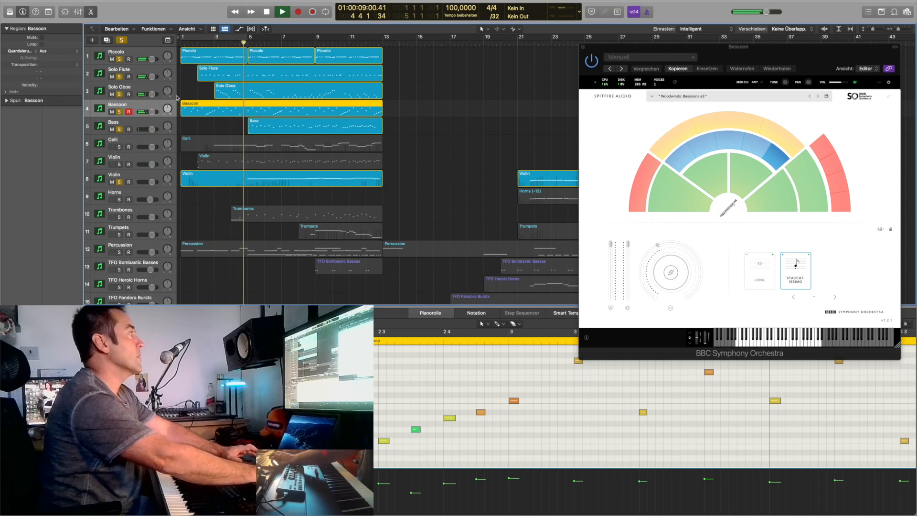
# - Unsolo the woodwinds and Bass during playback to hear only the track 8 Violin, select that track and stop
pyautogui.click(119, 112)
pyautogui.click(119, 129)
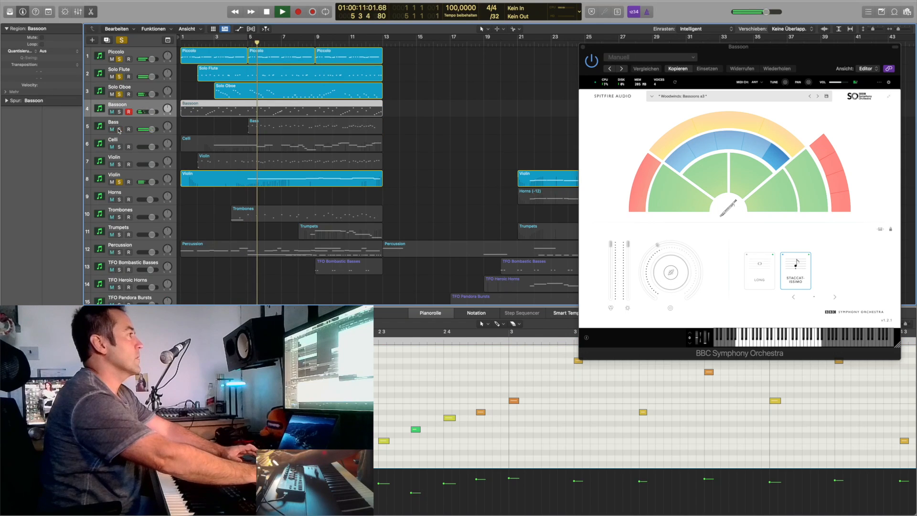
pyautogui.click(119, 94)
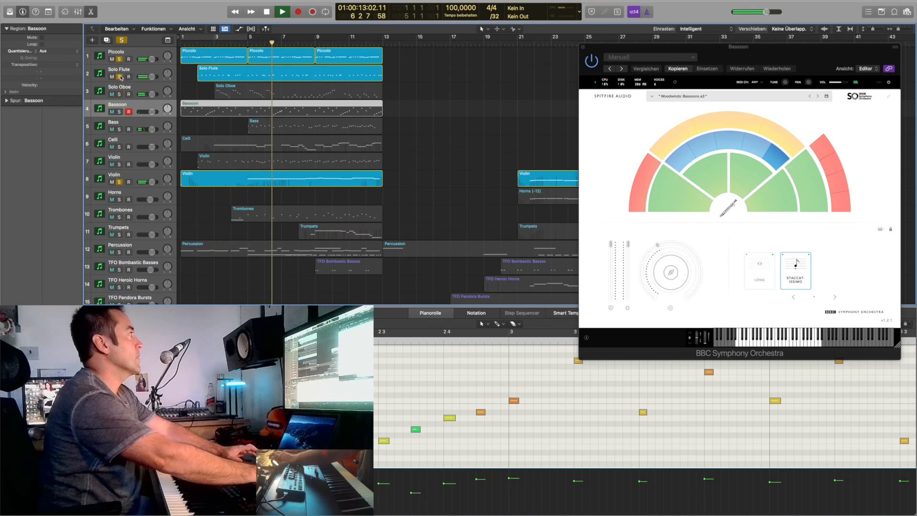
pyautogui.click(120, 76)
pyautogui.click(119, 59)
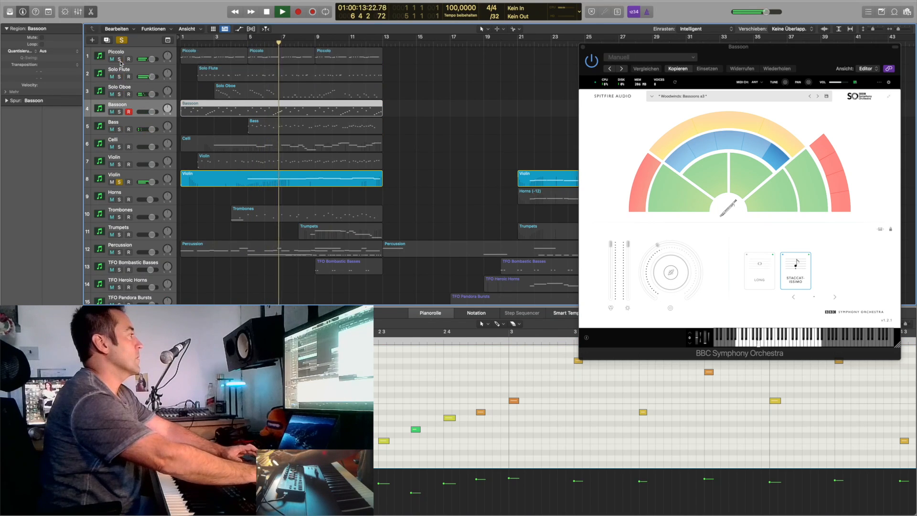
pyautogui.click(139, 177)
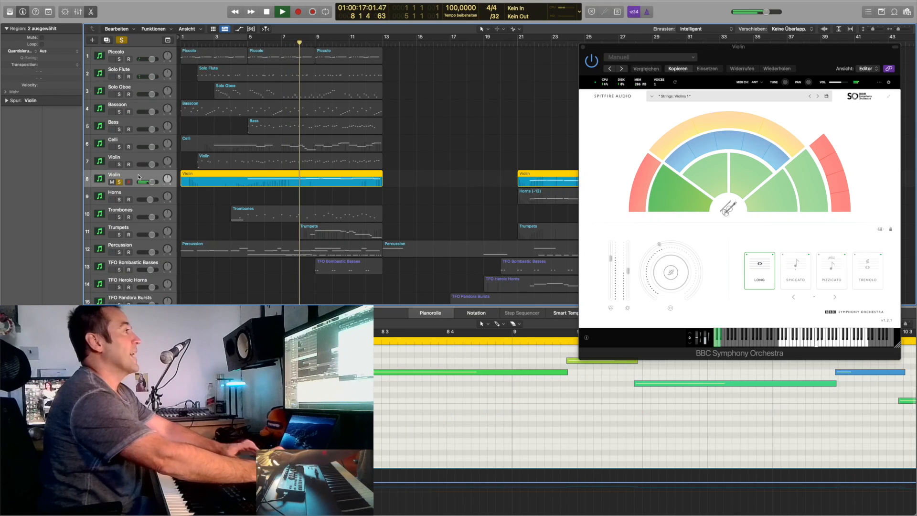
pyautogui.press('space')
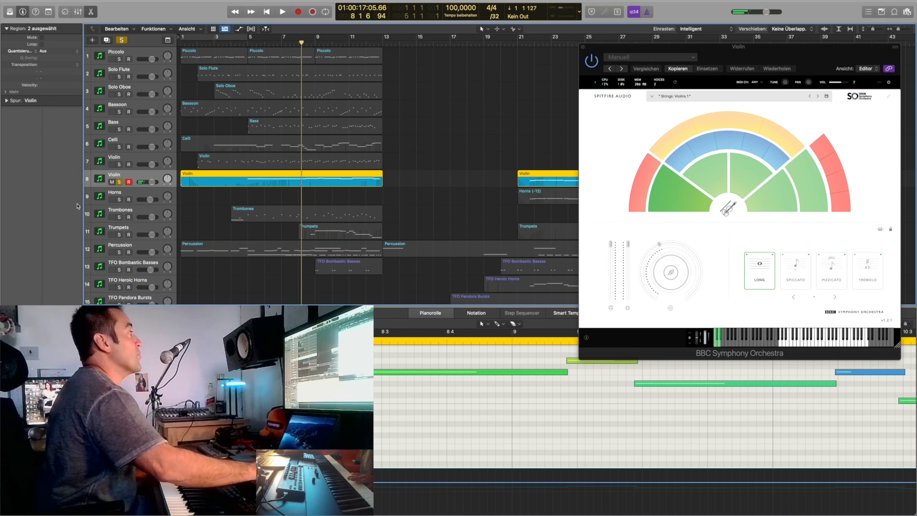
# - Add Trombones and Trumpets to the soloed Violin and play the three tracks together
pyautogui.click(120, 218)
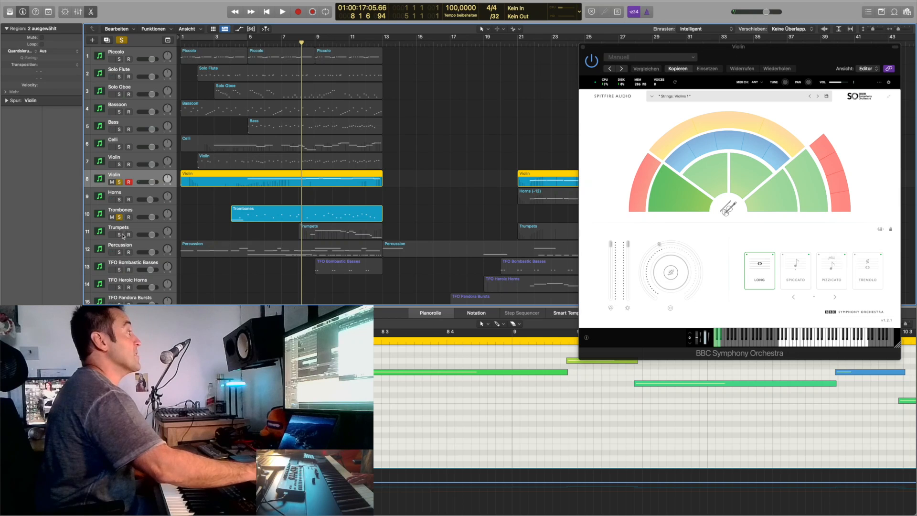
pyautogui.click(120, 235)
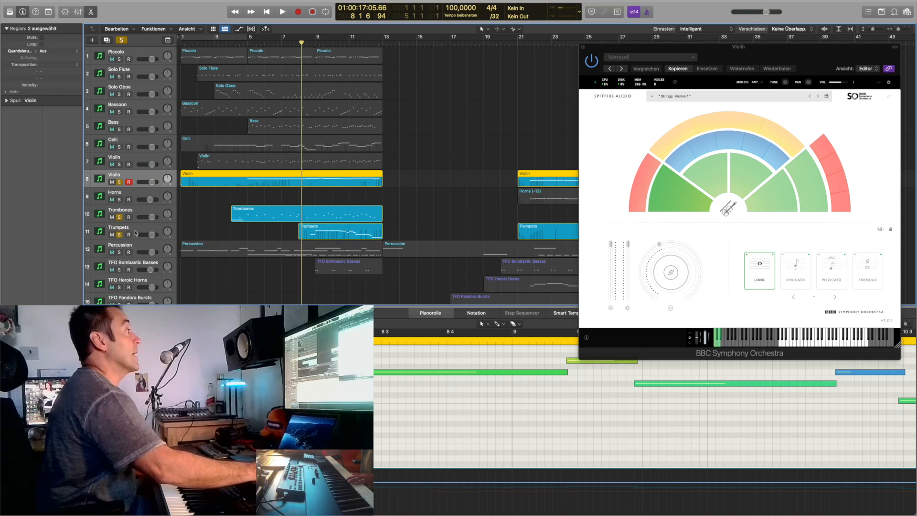
pyautogui.click(233, 46)
pyautogui.press('space')
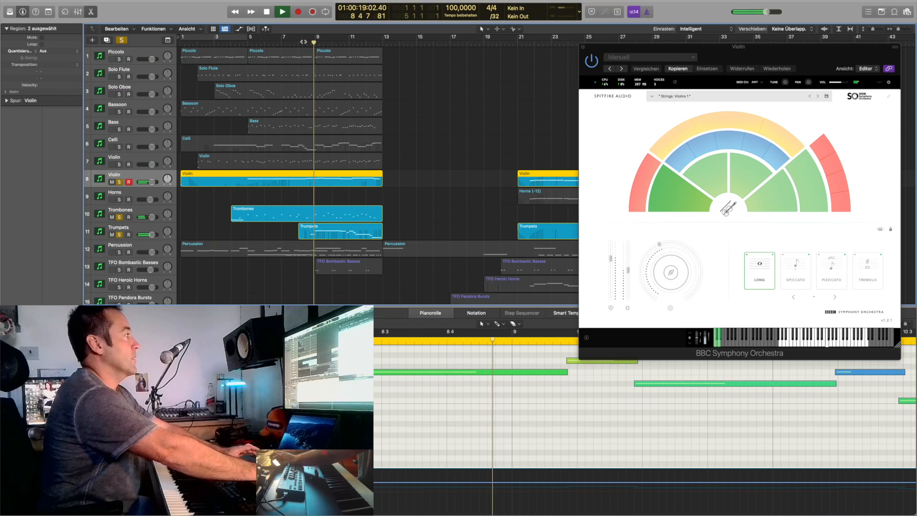
# - Unsolo Trombones and Violin during playback to hear Trumpets alone, and stop playback
pyautogui.click(119, 217)
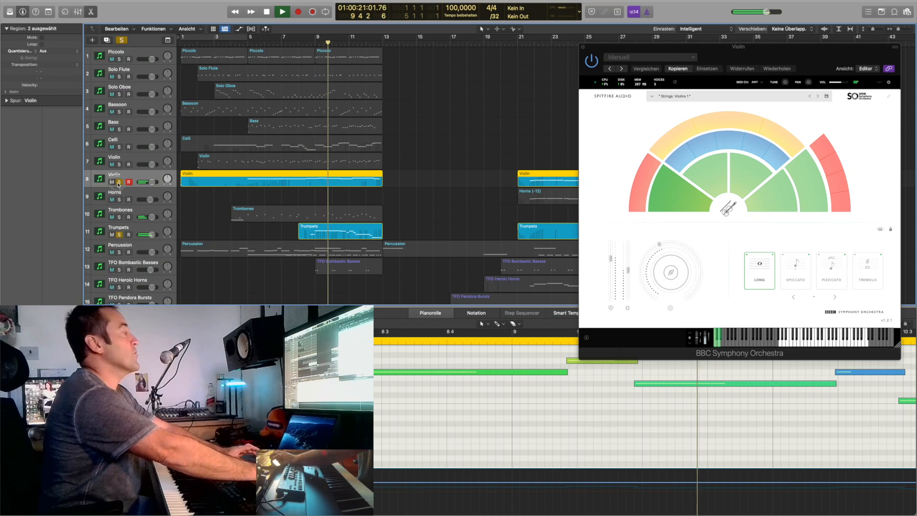
pyautogui.click(119, 182)
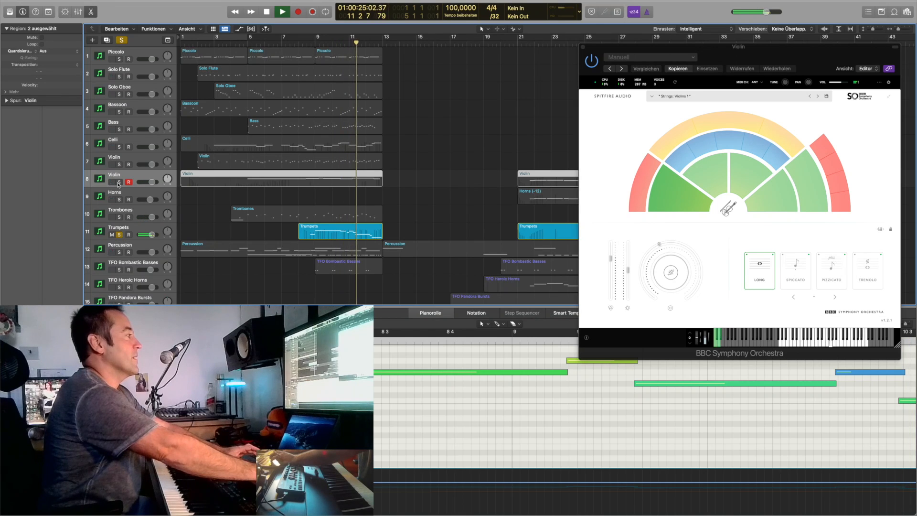
pyautogui.press('space')
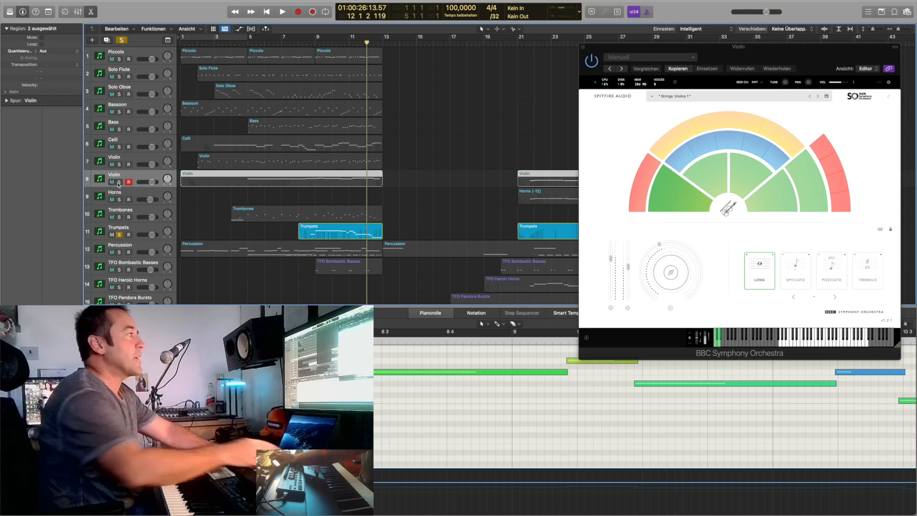
# - Solo Percussion in place of Trumpets, select its track and play it from the beginning of the project
pyautogui.click(121, 249)
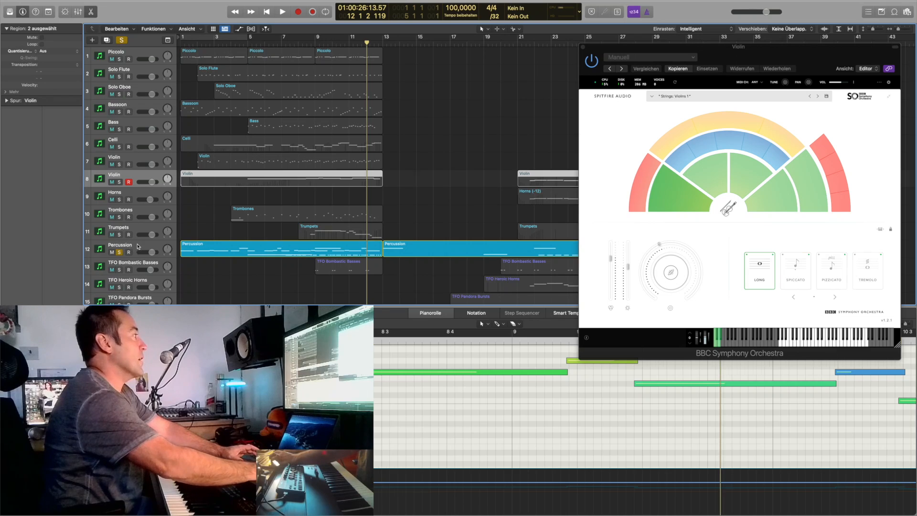
pyautogui.click(138, 247)
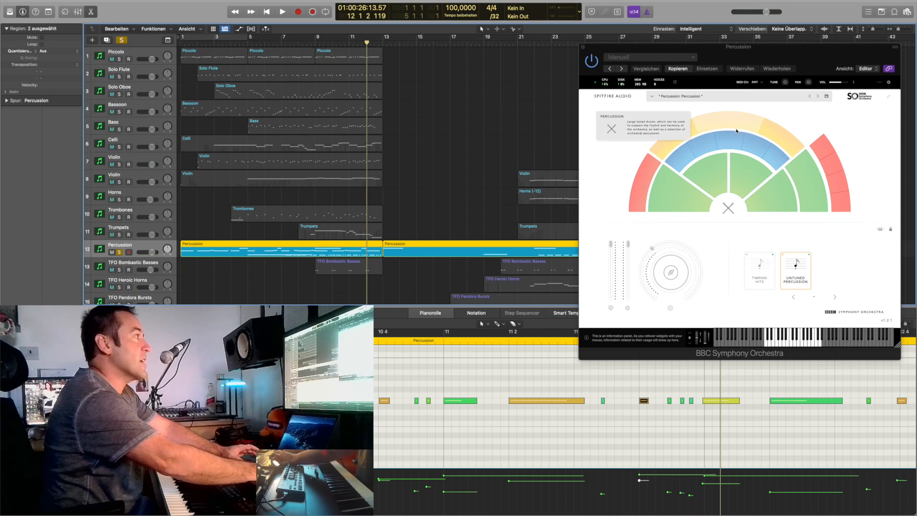
pyautogui.press('Return')
pyautogui.press('space')
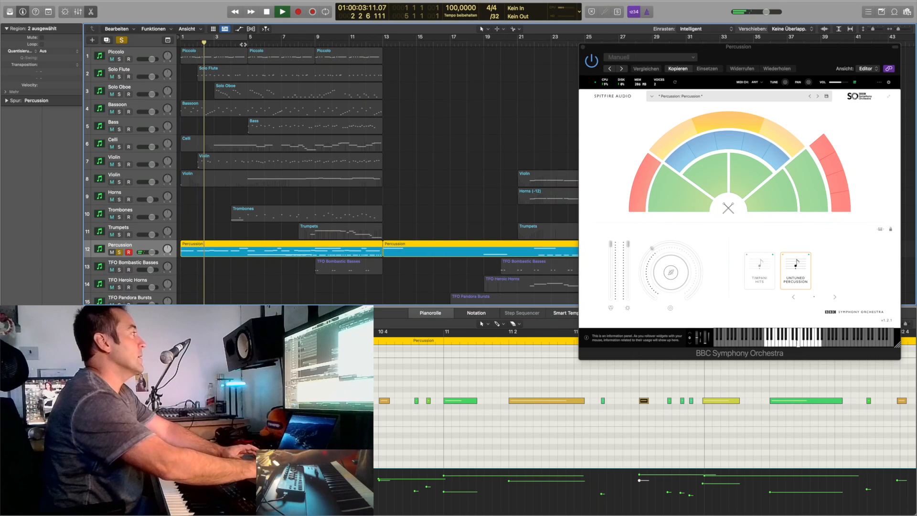
# - Solo TFO Short Strings on track 17 alongside Percussion to hear them together, and stop playback
pyautogui.scroll(-6, 212, 211)
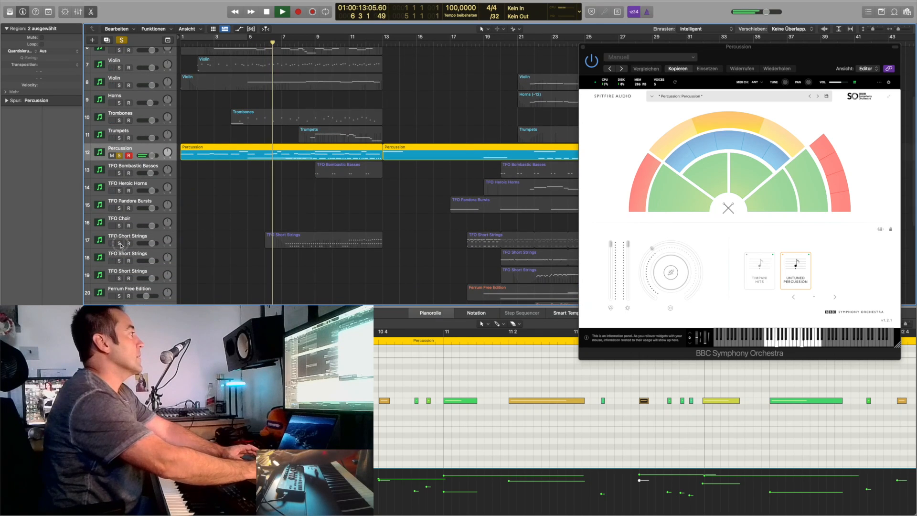
pyautogui.click(120, 244)
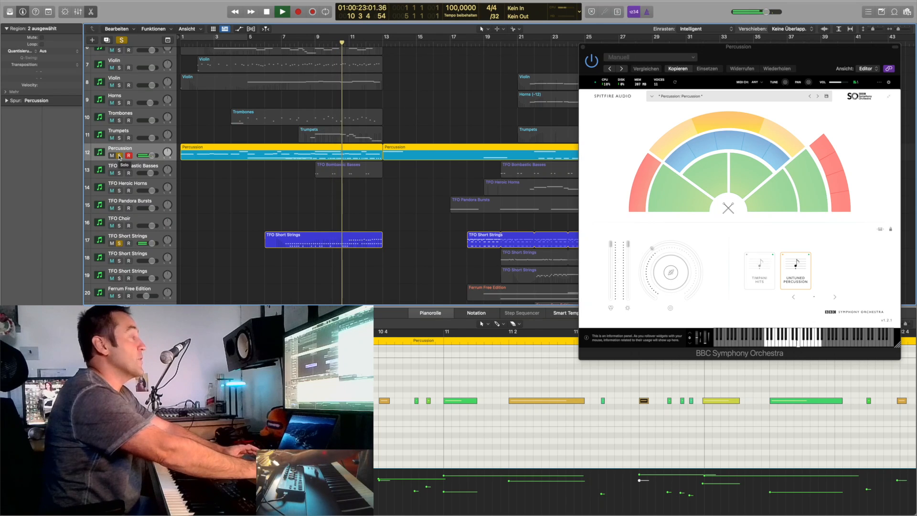
pyautogui.press('space')
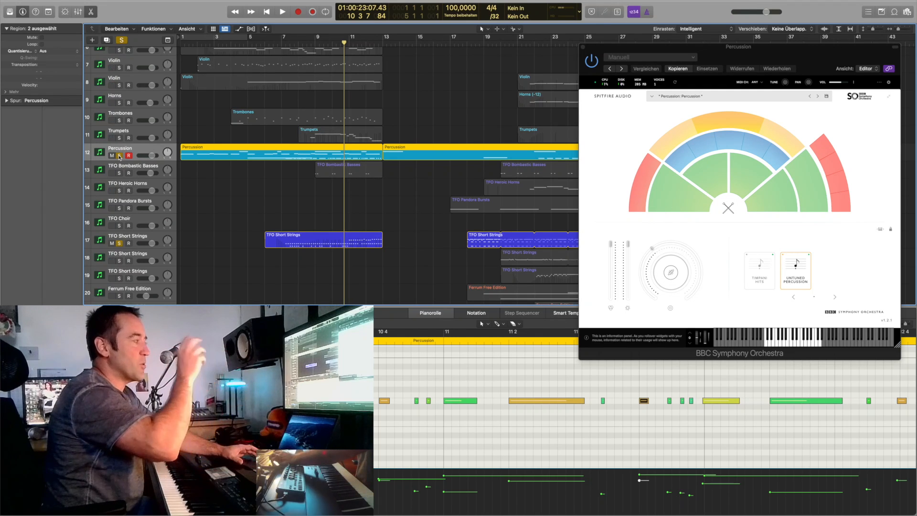
# - Resume playback with Percussion unsoloed to hear TFO Short Strings alone, and stop playback
pyautogui.press('space')
pyautogui.click(119, 156)
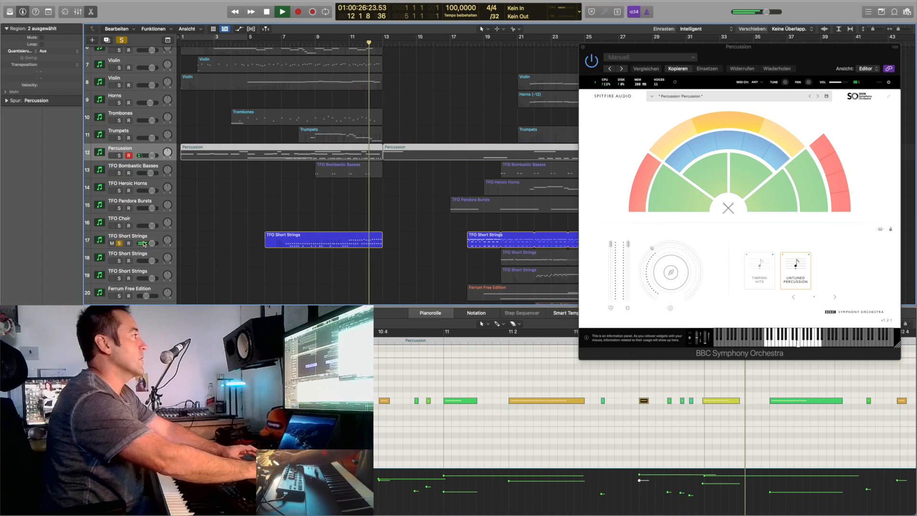
pyautogui.press('space')
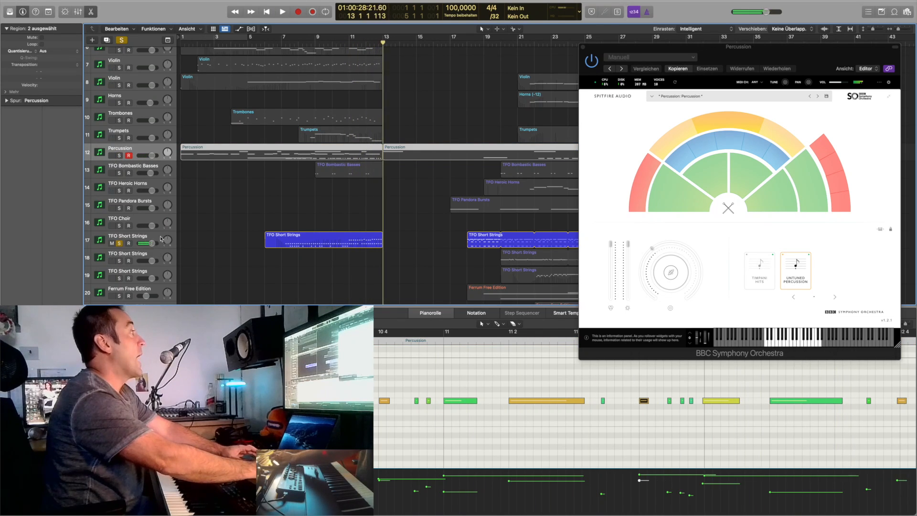
# - Solo TFO Bombastic Basses alongside TFO Short Strings, play the two tracks together, and stop playback
pyautogui.click(120, 173)
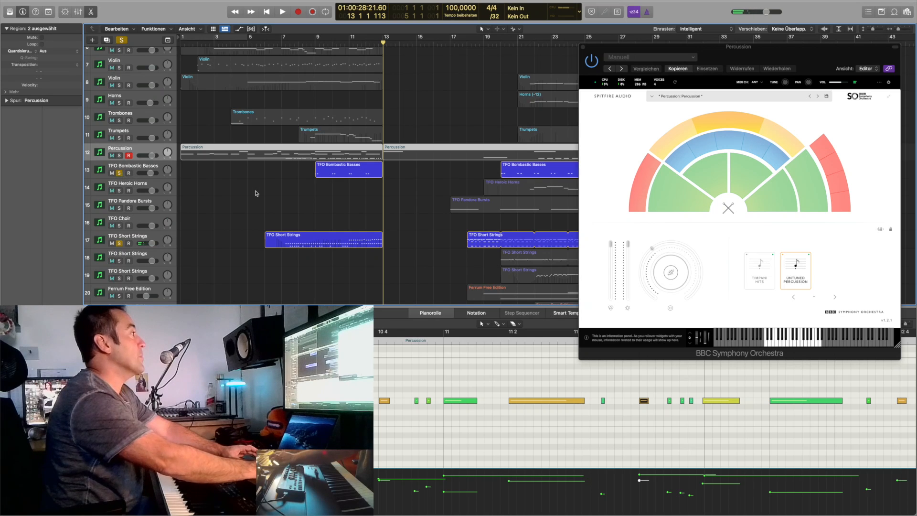
pyautogui.press('space')
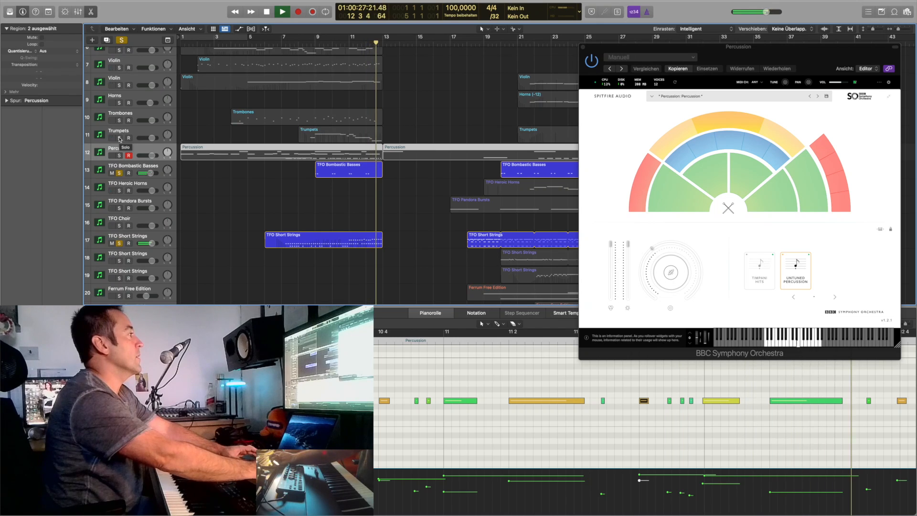
pyautogui.press('space')
# - Clear all solos and play the full arrangement from about bar 10 into bar 13 while viewing the lower tracks
pyautogui.click(333, 42)
pyautogui.press('space')
pyautogui.scroll(-5, 376, 162)
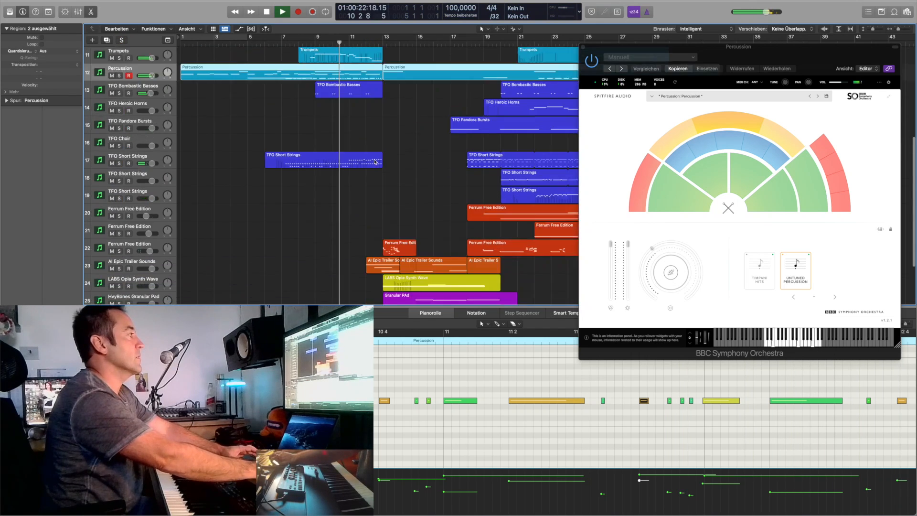
pyautogui.scroll(3, 375, 162)
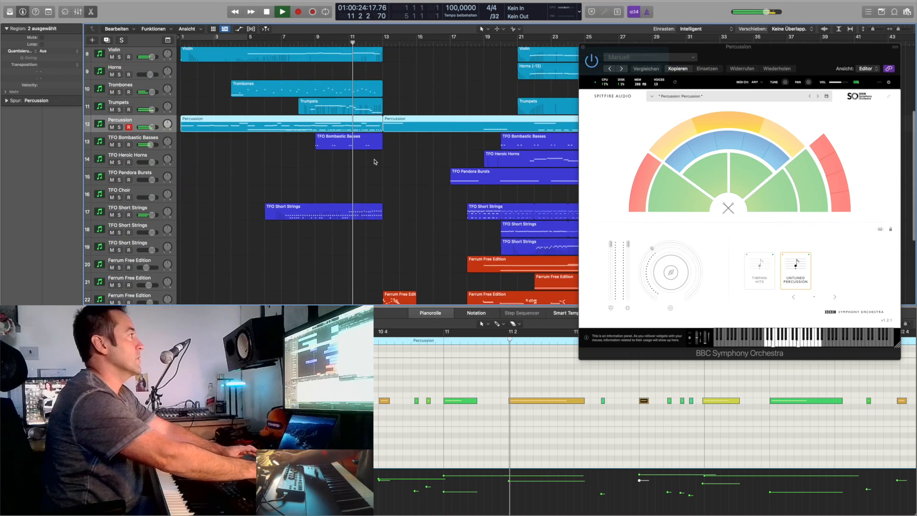
pyautogui.scroll(-6, 375, 161)
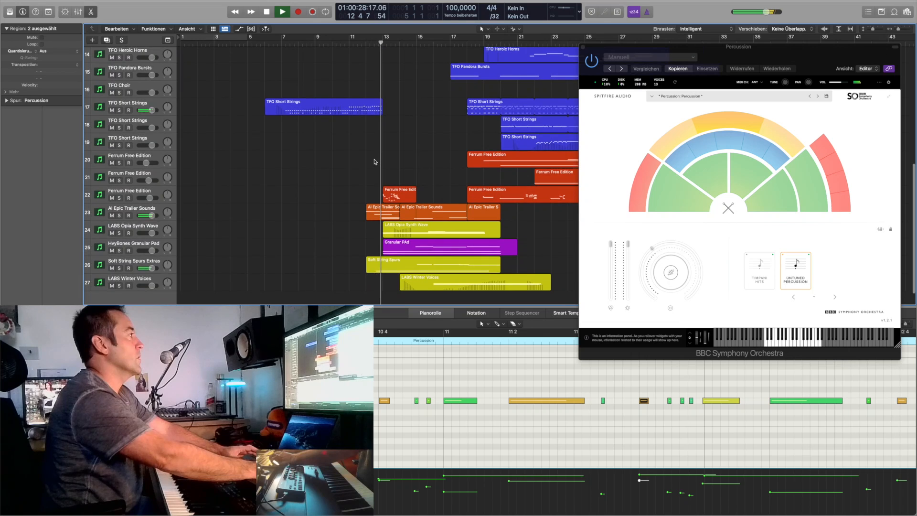
pyautogui.press('space')
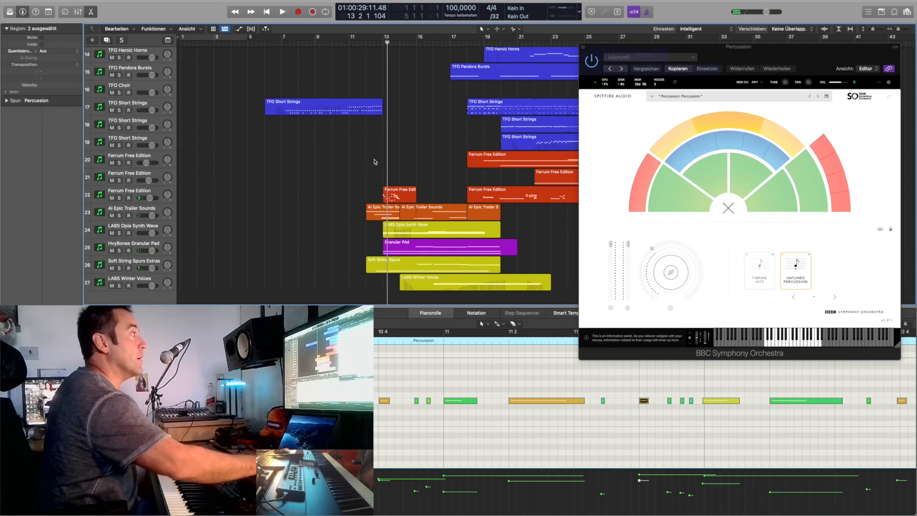
# - Solo and select Ferrum Free Edition on track 22, fit its Kontakt window beside the regions, and play it from bar 12
pyautogui.click(120, 197)
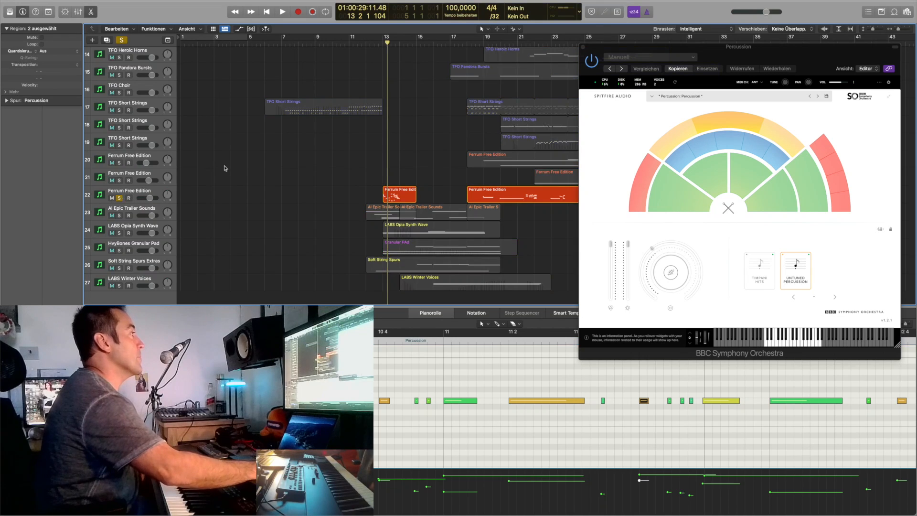
pyautogui.click(135, 194)
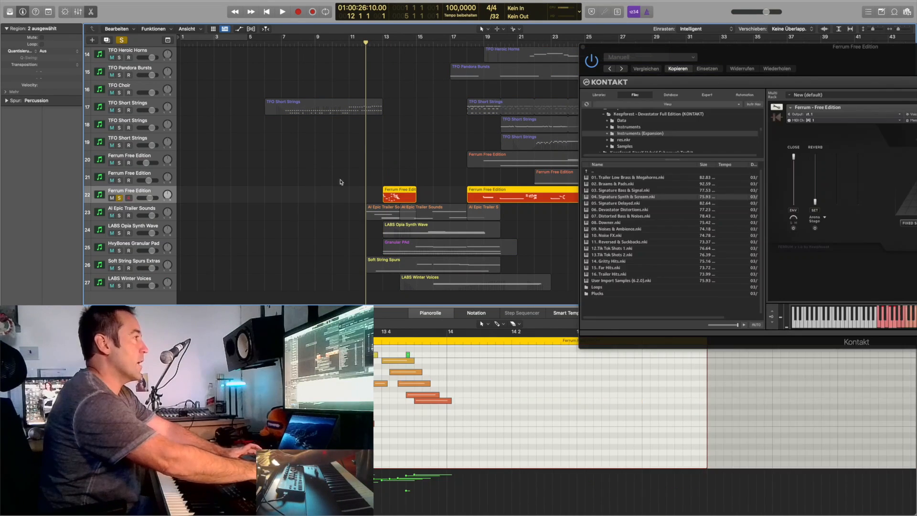
pyautogui.moveTo(745, 51); pyautogui.dragTo(430, 29)
pyautogui.moveTo(811, 315); pyautogui.dragTo(742, 295)
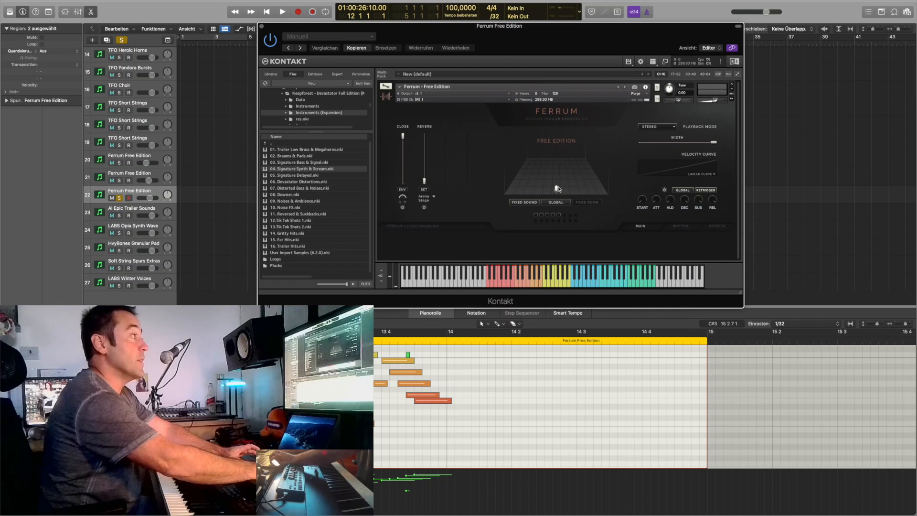
pyautogui.moveTo(524, 39); pyautogui.dragTo(763, 35)
pyautogui.press('space')
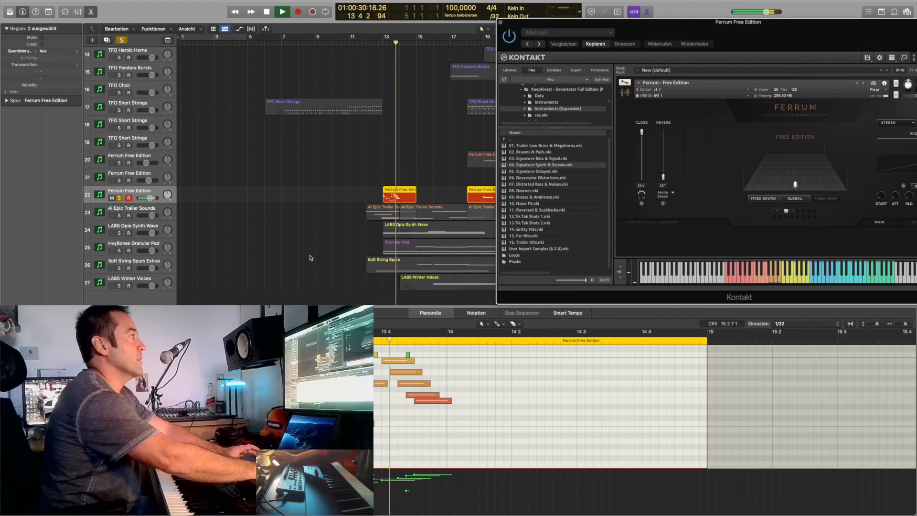
pyautogui.press('space')
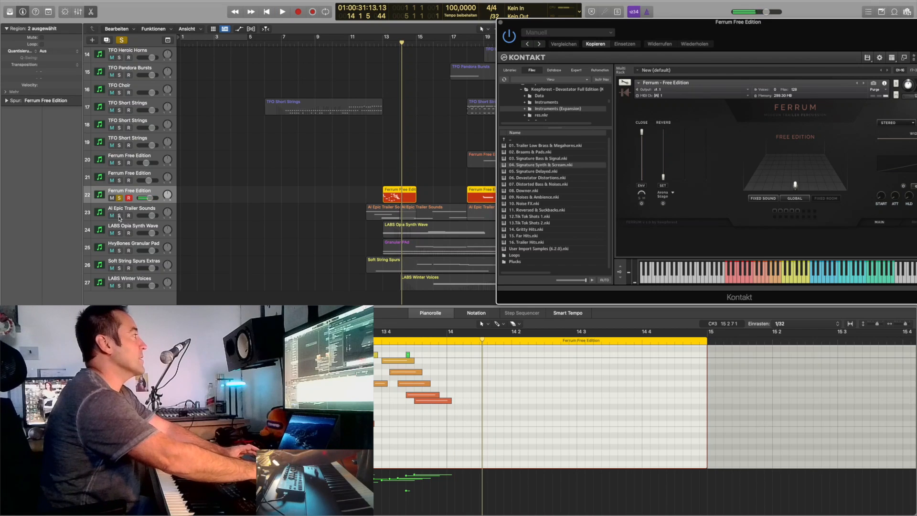
# - Solo AI Epic Trailer Sounds in place of Ferrum Free Edition, show its instrument, and play it from about bar 11
pyautogui.click(119, 215)
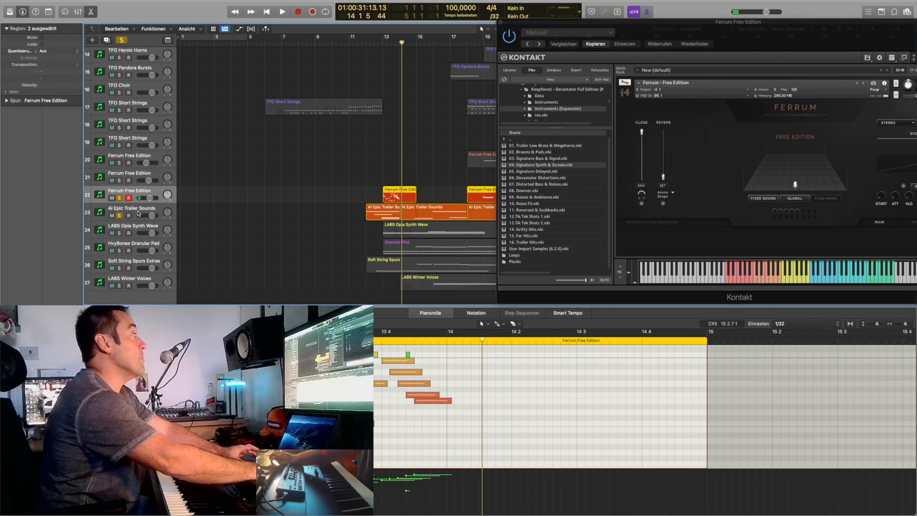
pyautogui.click(139, 214)
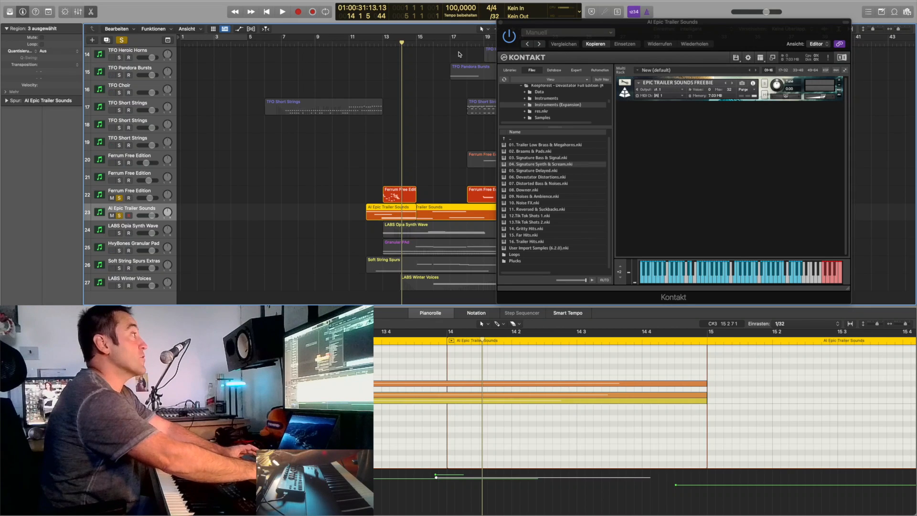
pyautogui.click(349, 45)
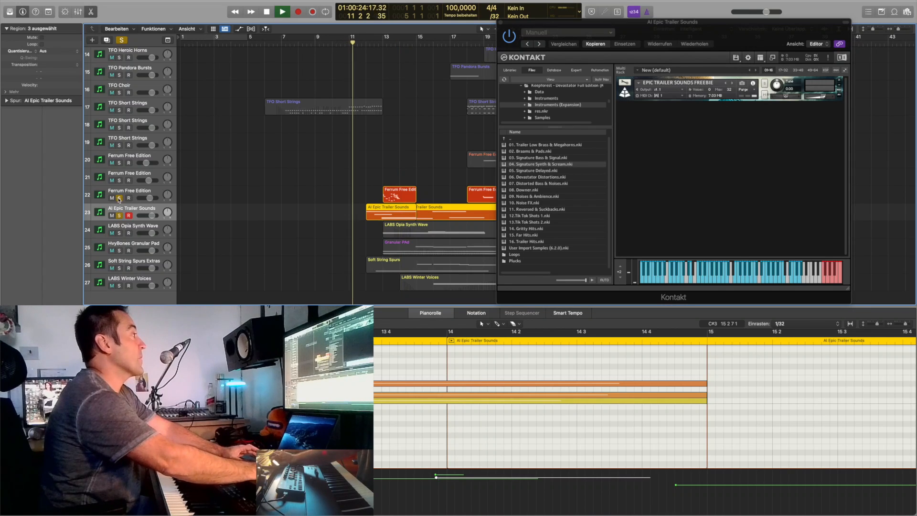
pyautogui.moveTo(637, 21); pyautogui.dragTo(699, 20)
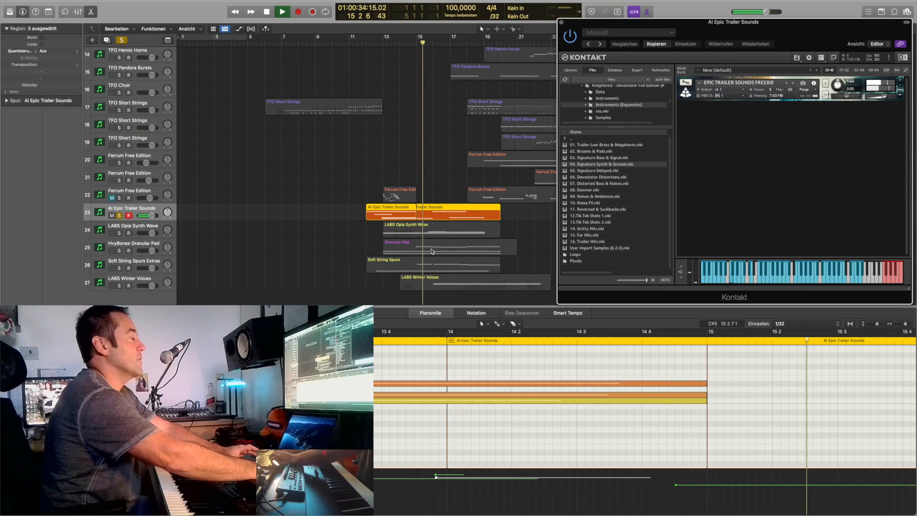
pyautogui.press('space')
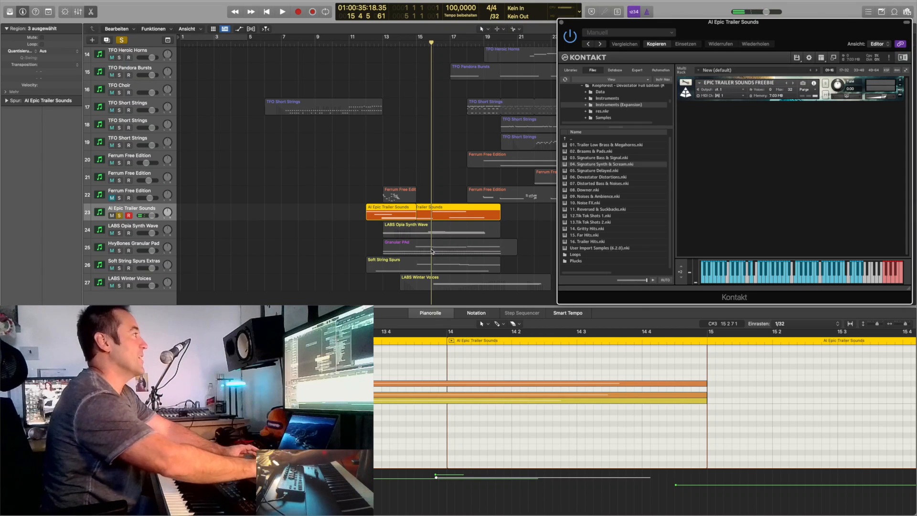
# - Solo LABS Opia Synth Wave in place of AI Epic Trailer Sounds, play it from about bar 12, and show its instrument
pyautogui.click(119, 233)
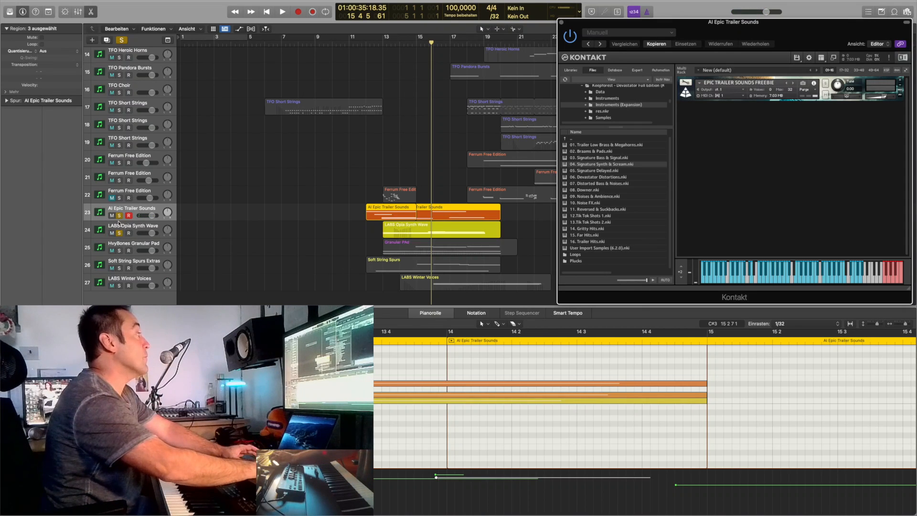
pyautogui.doubleClick(363, 43)
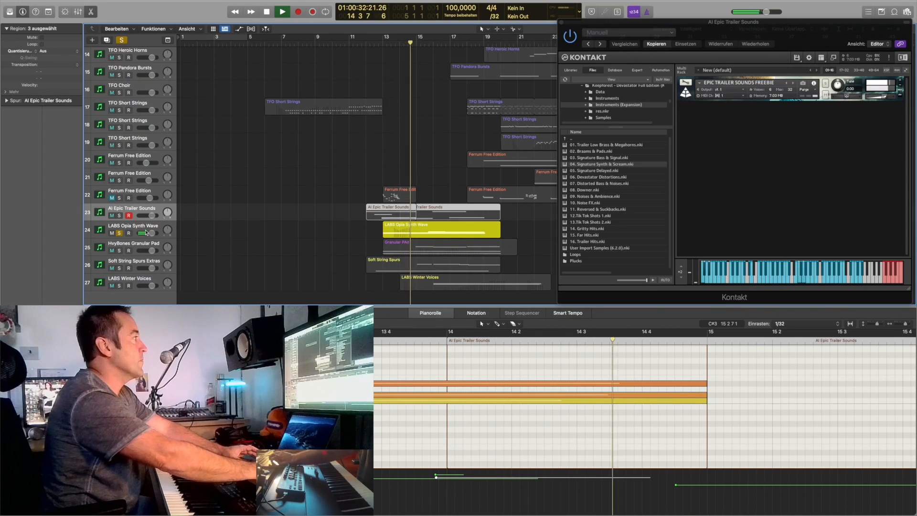
pyautogui.click(135, 230)
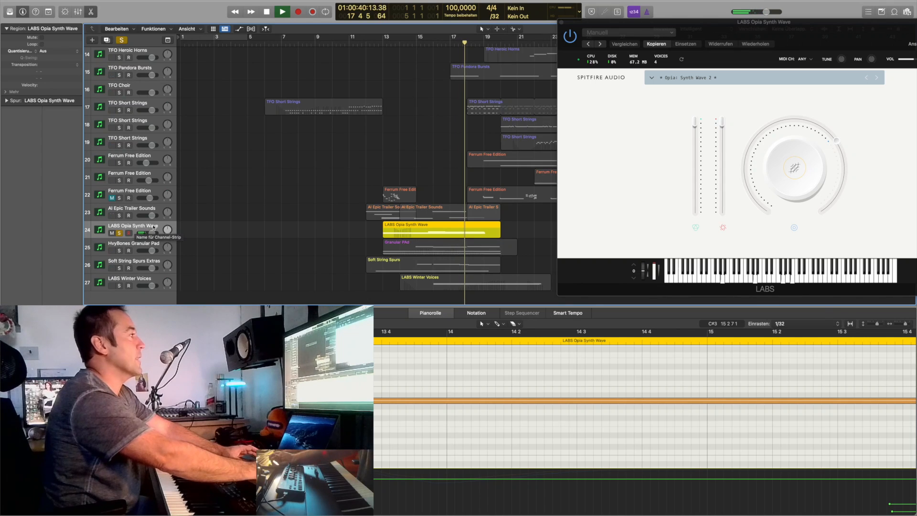
pyautogui.press('space')
# - Solo HvyBones Granular Pad in place of LABS Opia Synth Wave and play it from bar 13
pyautogui.click(120, 251)
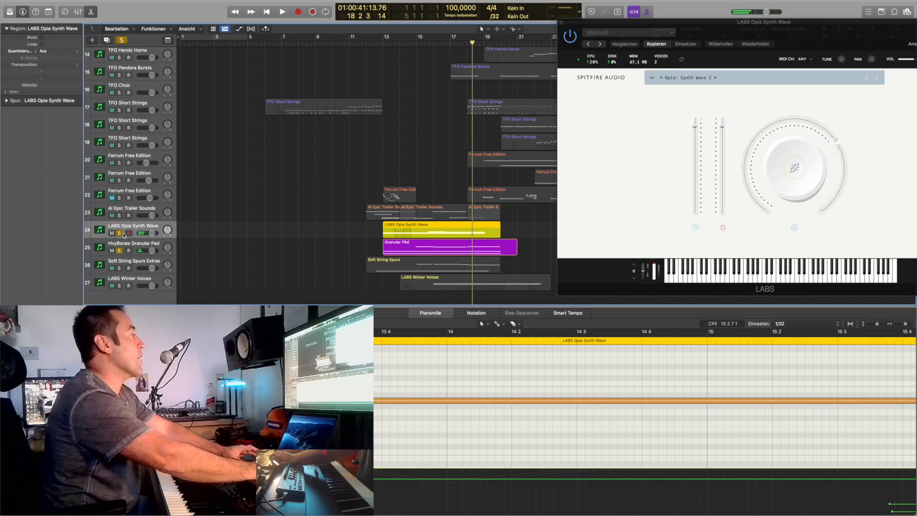
pyautogui.click(388, 45)
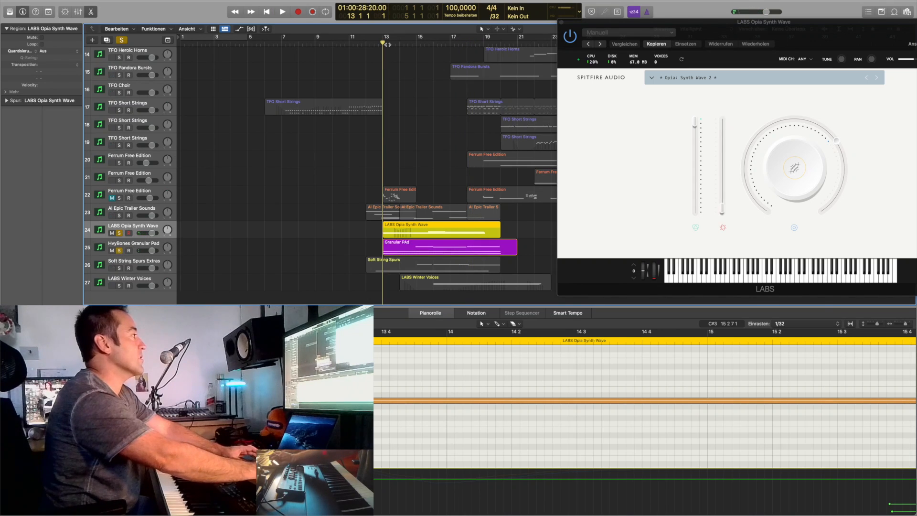
pyautogui.press('space')
pyautogui.click(120, 233)
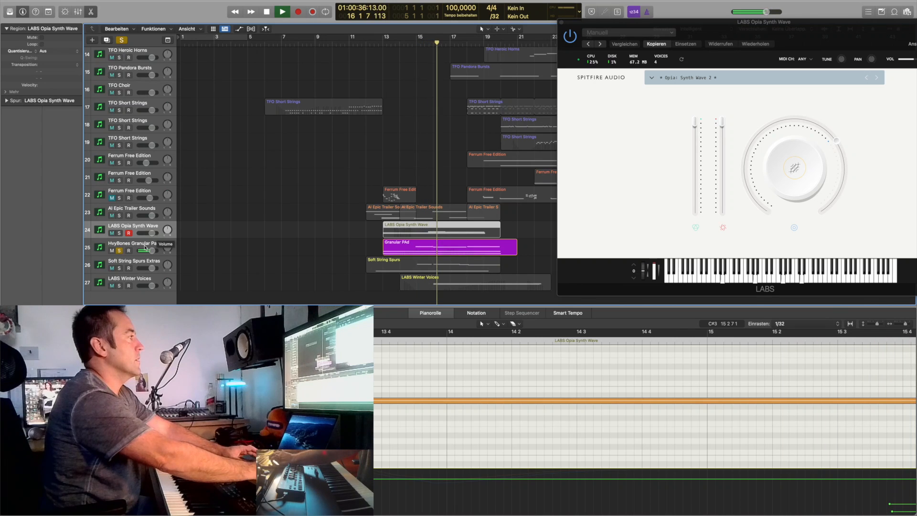
# - Solo Soft String Spurs Extras in place of HvyBones Granular Pad, play it from about bar 11, and show its instrument
pyautogui.click(119, 268)
pyautogui.press('space')
pyautogui.click(353, 44)
pyautogui.press('space')
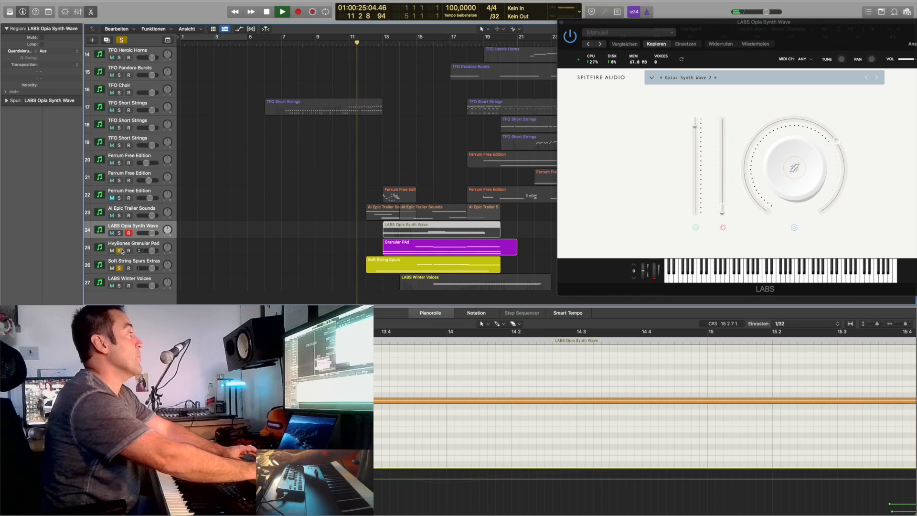
pyautogui.click(143, 265)
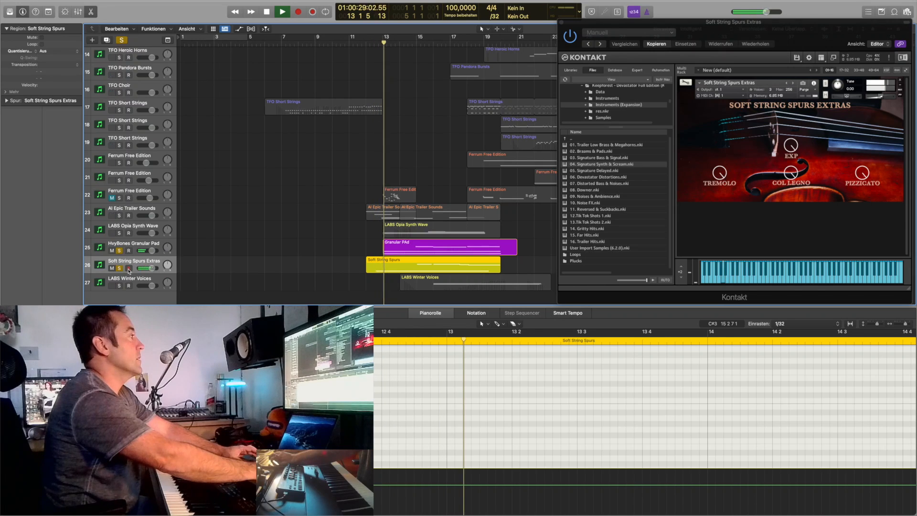
pyautogui.click(120, 251)
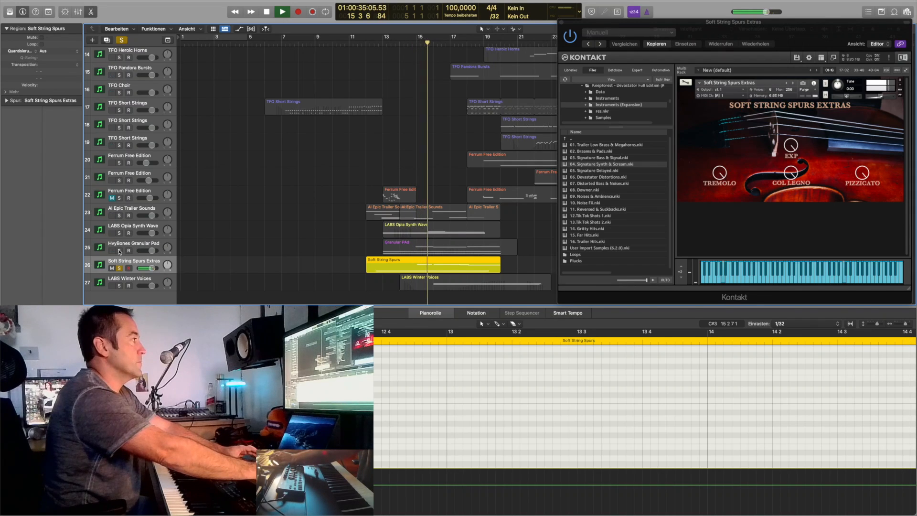
pyautogui.click(266, 12)
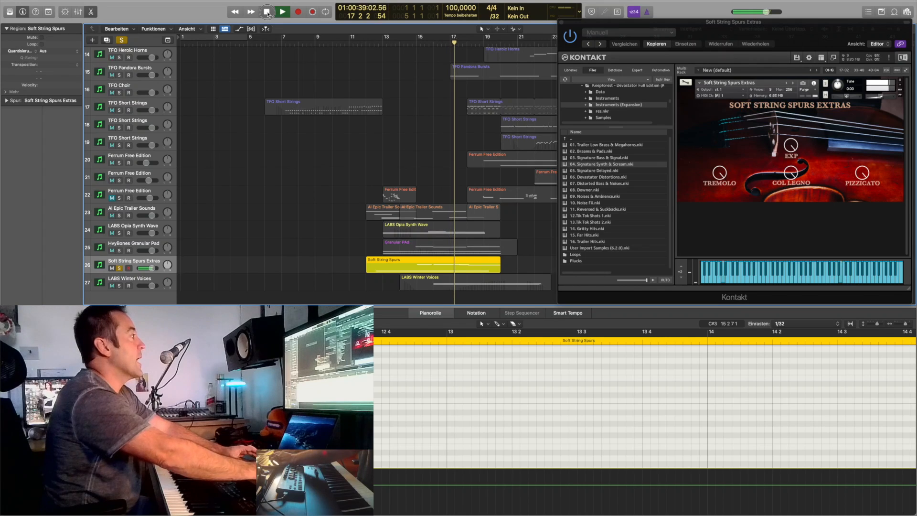
# - Solo LABS Winter Voices in place of Soft String Spurs Extras, select its track, and play it from about bar 16
pyautogui.click(119, 288)
pyautogui.click(122, 269)
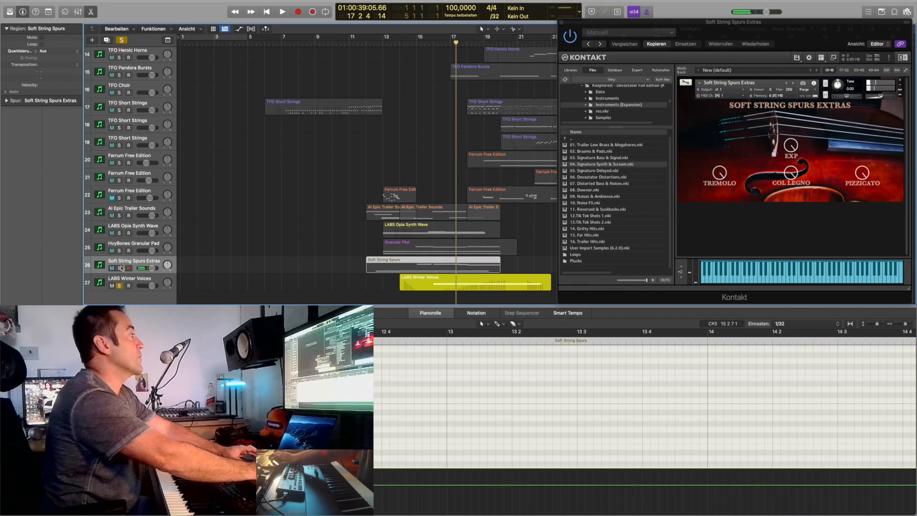
pyautogui.press('Down')
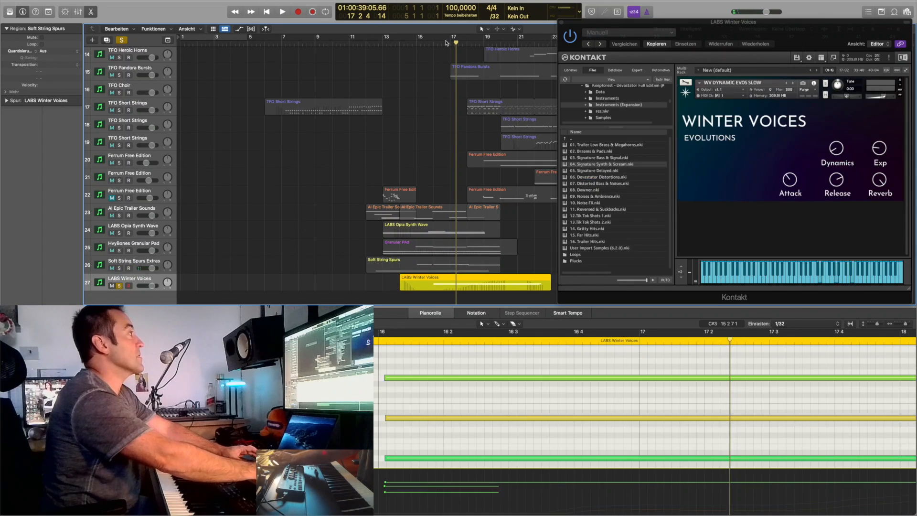
pyautogui.doubleClick(428, 43)
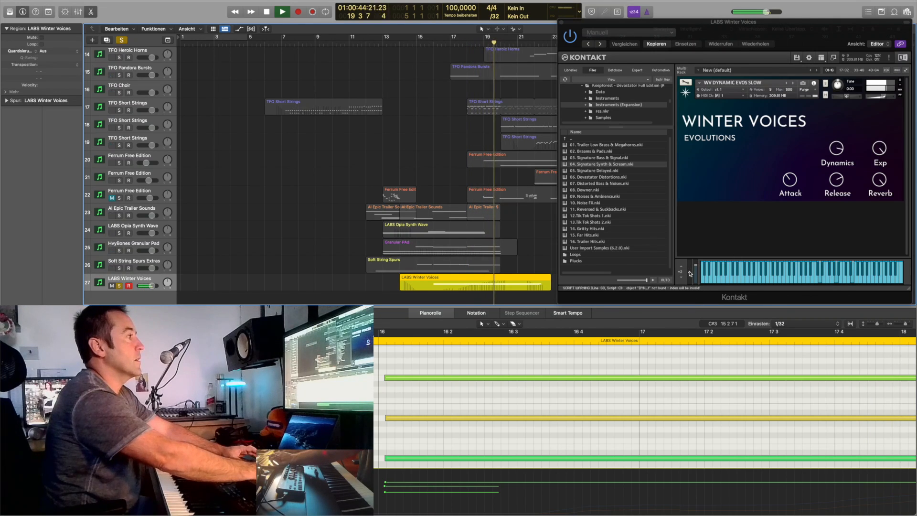
pyautogui.press('space')
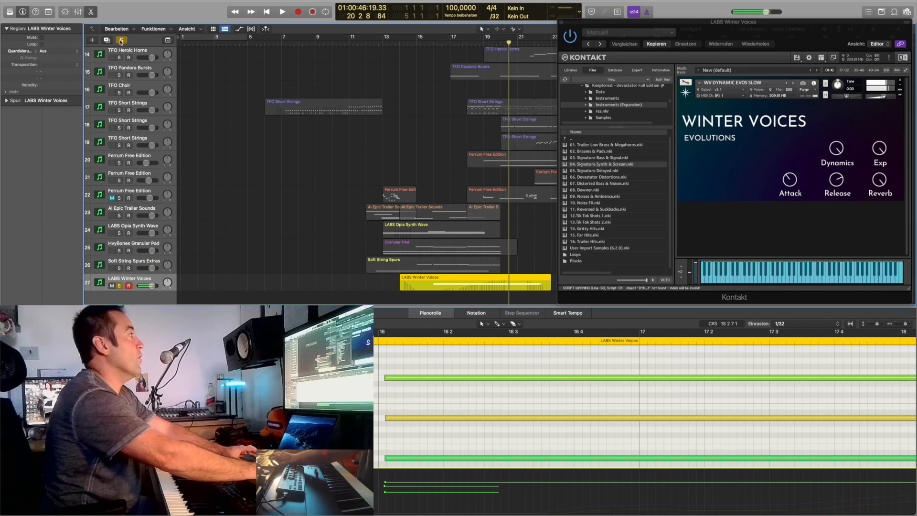
# - Clear all solos, unmute Ferrum Free Edition on track 22, and play the full arrangement from ahead of bar 12
pyautogui.press('s')
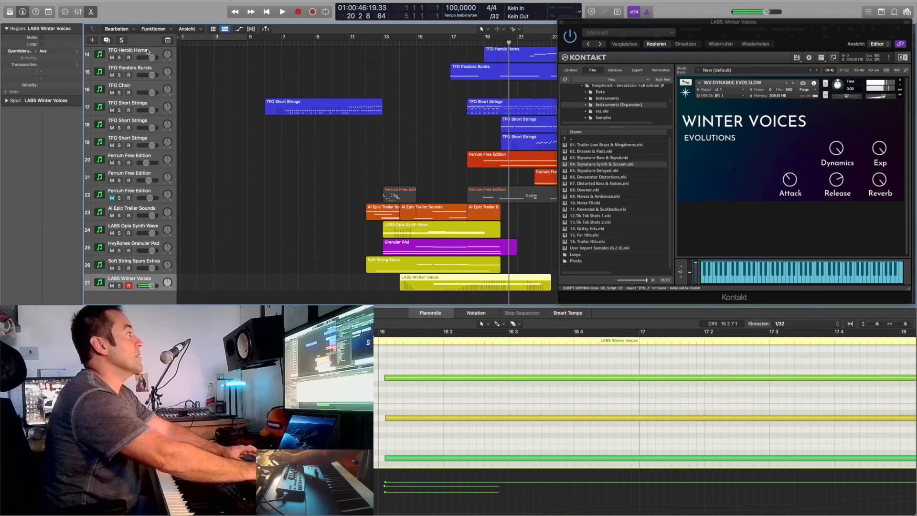
pyautogui.click(112, 198)
pyautogui.press('space')
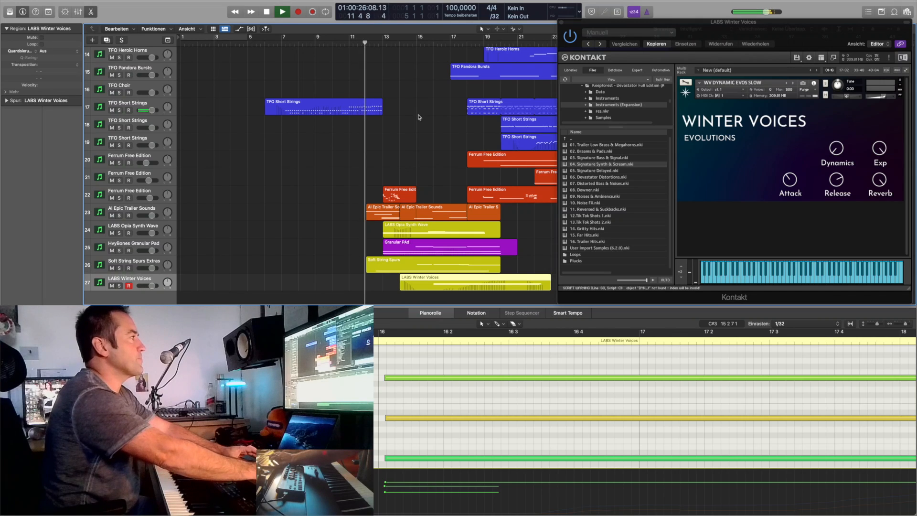
pyautogui.hscroll(5, 425, 125)
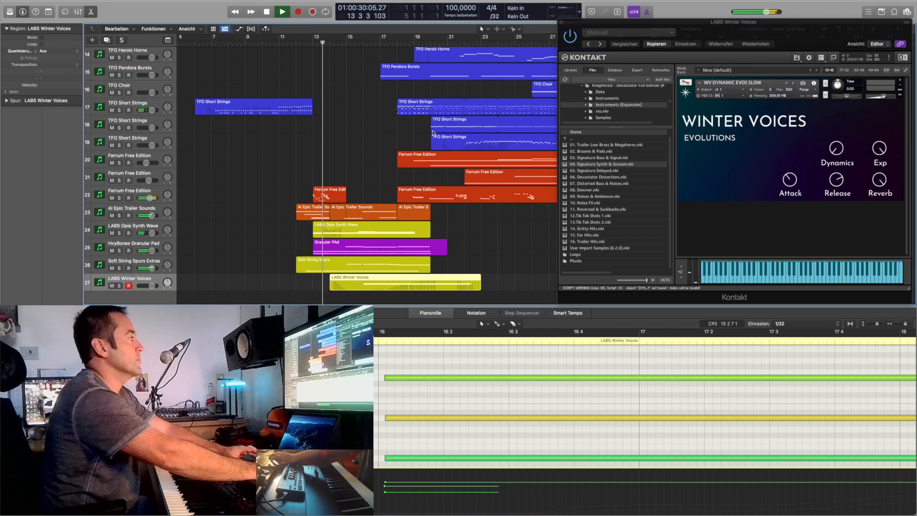
# - Follow the full arrangement's playback along the timeline through to about bar 19
pyautogui.hscroll(3, 434, 133)
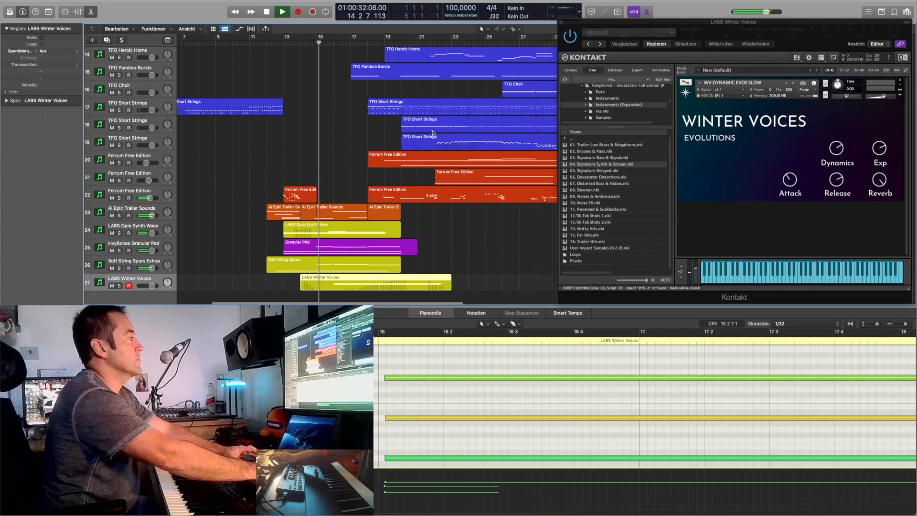
pyautogui.hscroll(5, 433, 133)
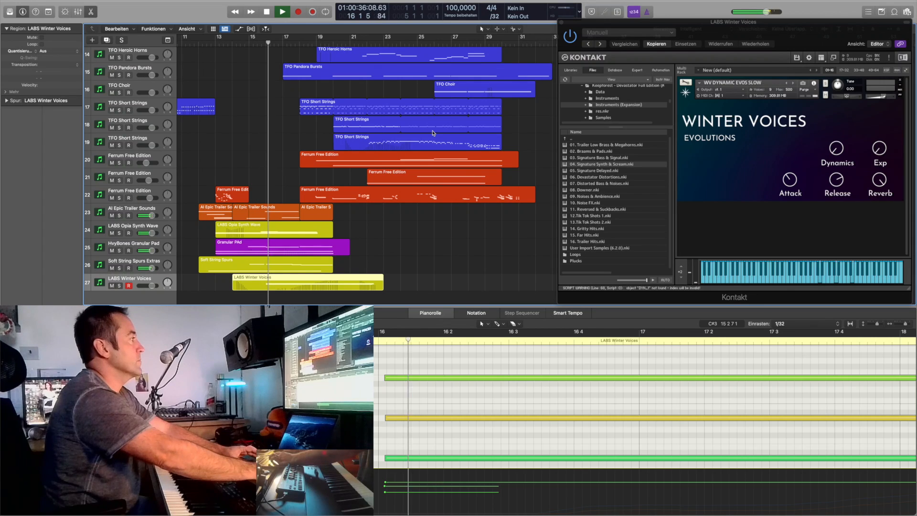
pyautogui.hscroll(5, 433, 133)
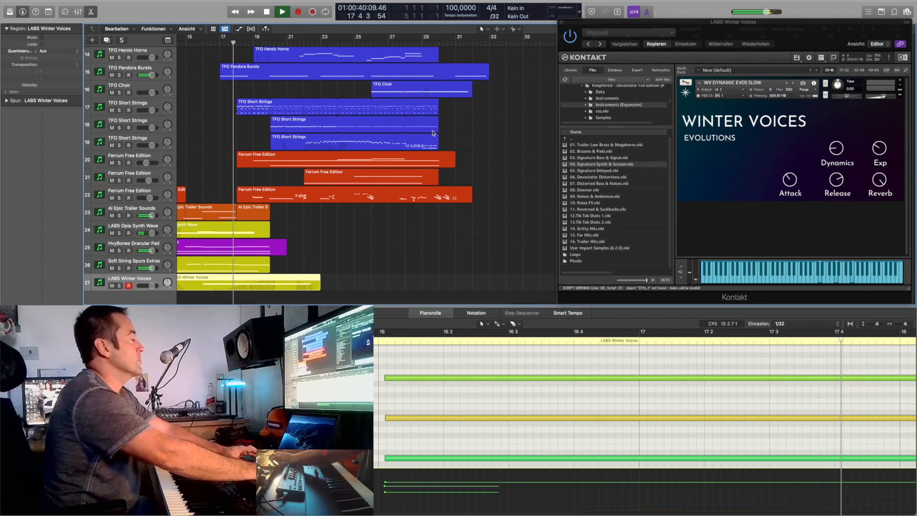
pyautogui.hscroll(1, 434, 133)
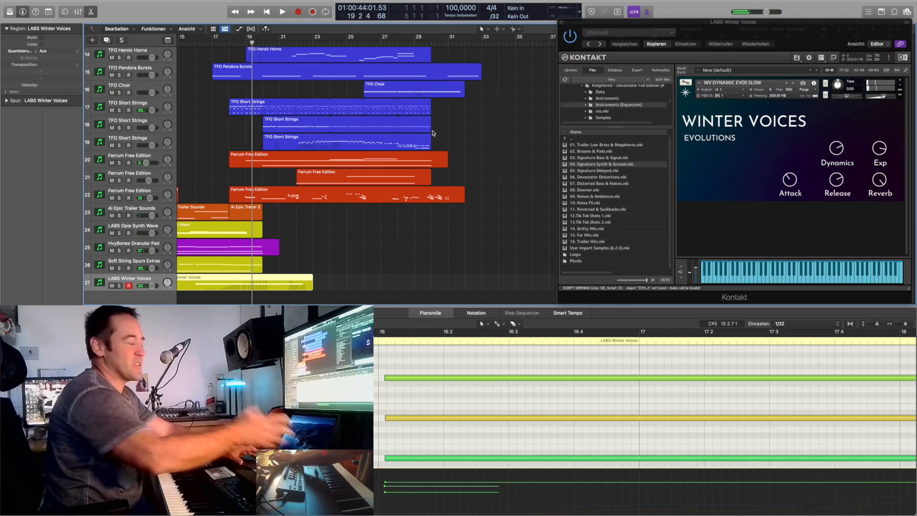
# - Solo the Ferrum Free Edition tracks 20 to 22 and AI Epic Trailer Sounds, and play them from about bar 17
pyautogui.scroll(10, 433, 133)
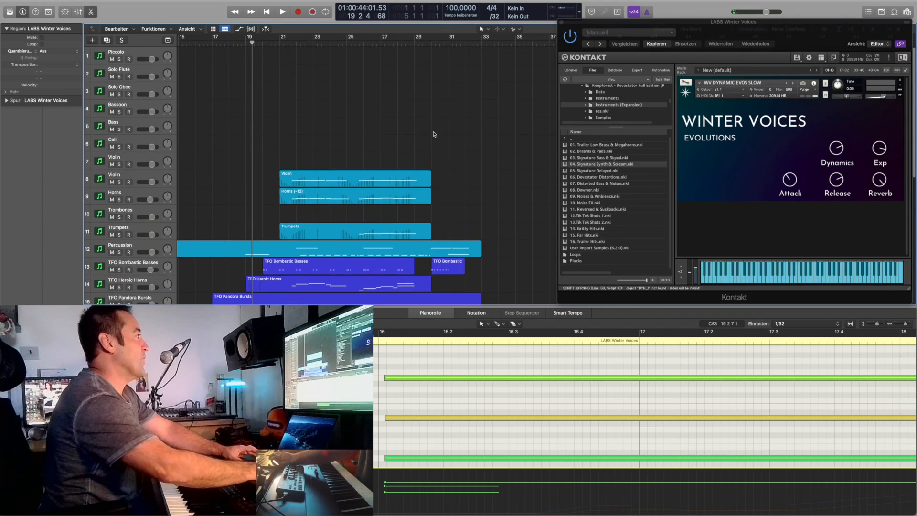
pyautogui.scroll(-10, 400, 148)
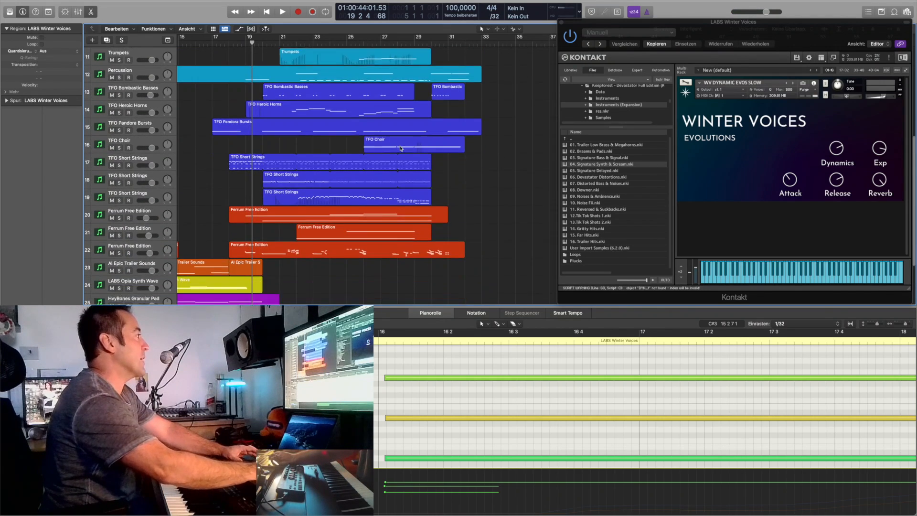
pyautogui.scroll(-1, 173, 233)
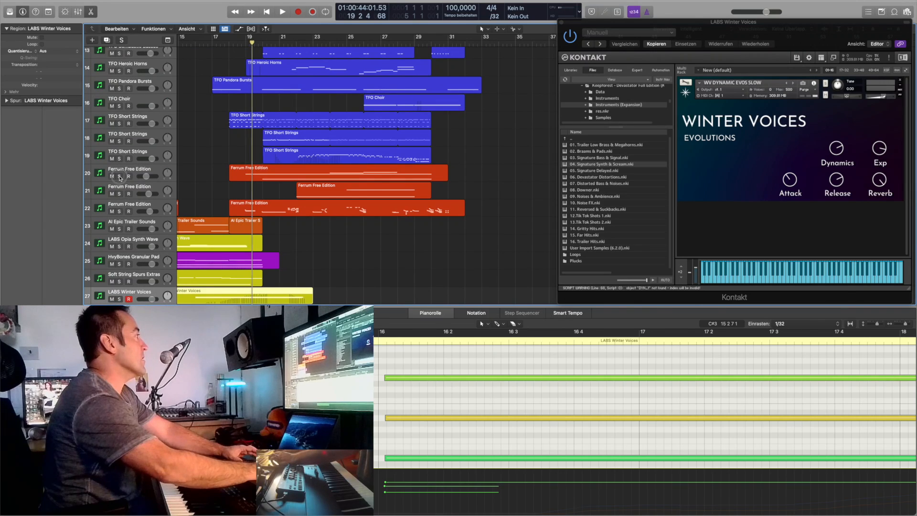
pyautogui.click(119, 177)
pyautogui.click(119, 194)
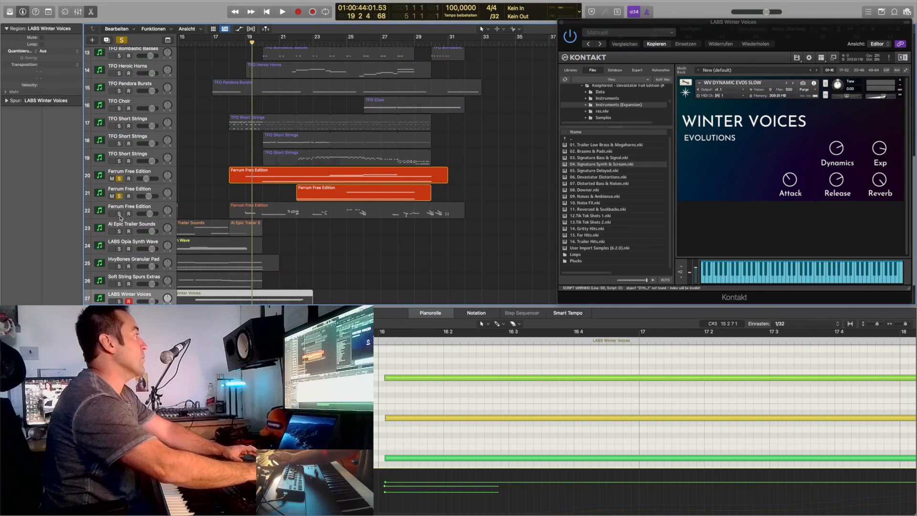
pyautogui.click(119, 214)
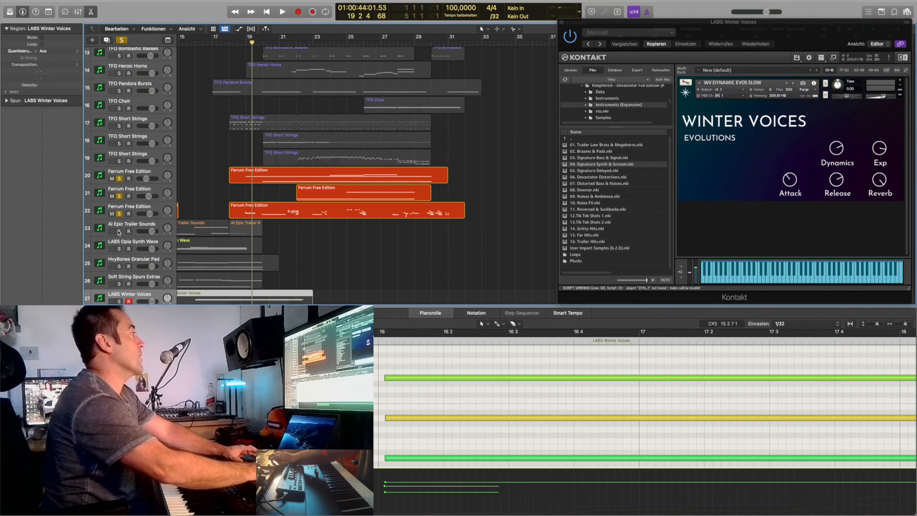
pyautogui.click(119, 232)
pyautogui.click(224, 43)
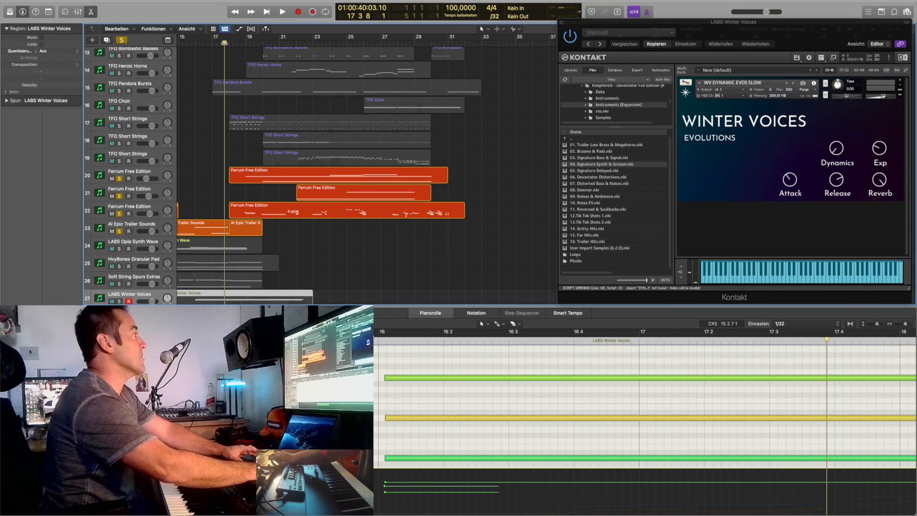
pyautogui.press('space')
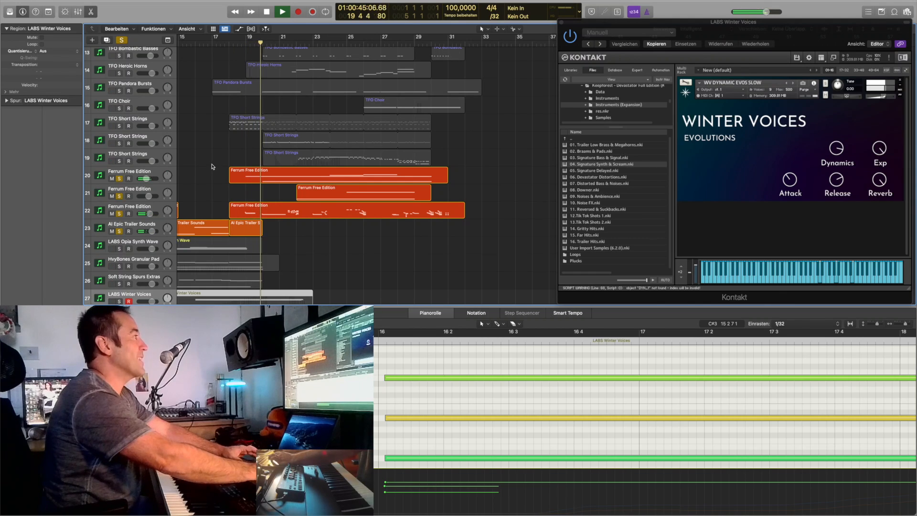
# - Select Ferrum Free Edition on track 20 and show its instrument's step sequencer during playback, repositioning the instrument window
pyautogui.click(129, 175)
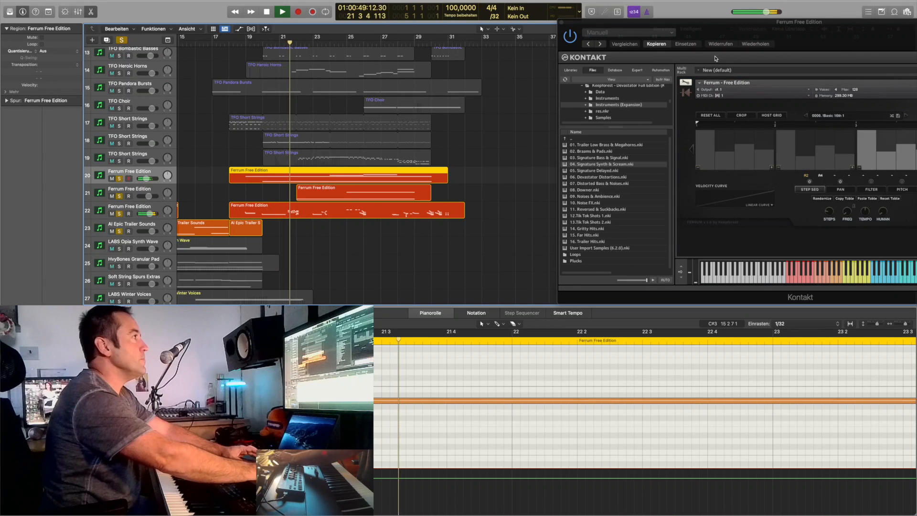
pyautogui.moveTo(807, 35); pyautogui.dragTo(657, 34)
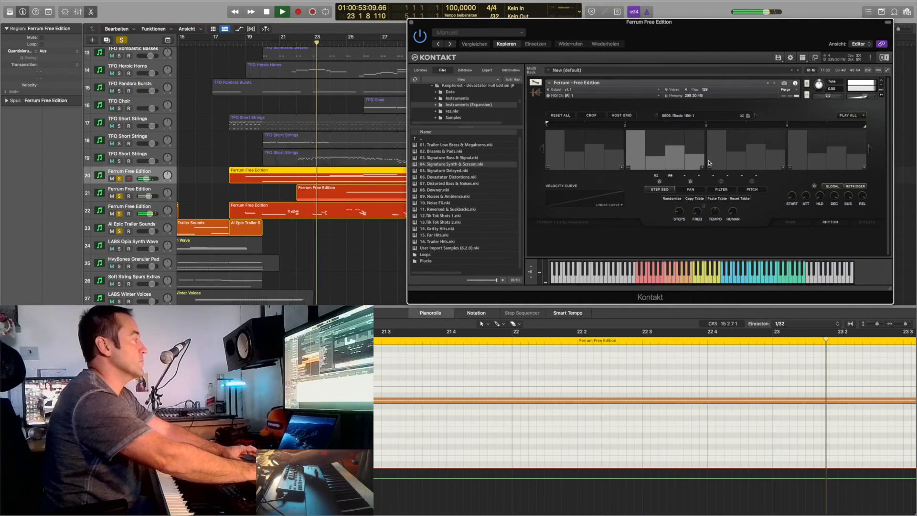
pyautogui.press('space')
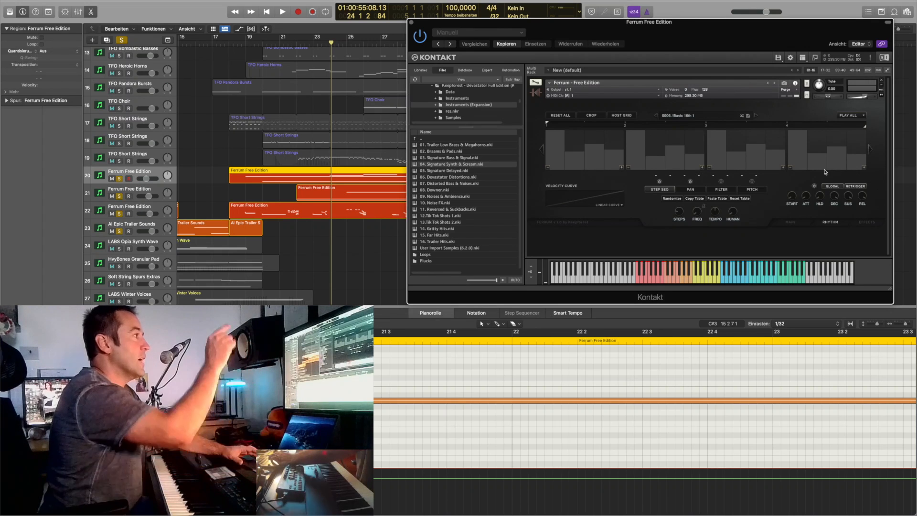
pyautogui.press('space')
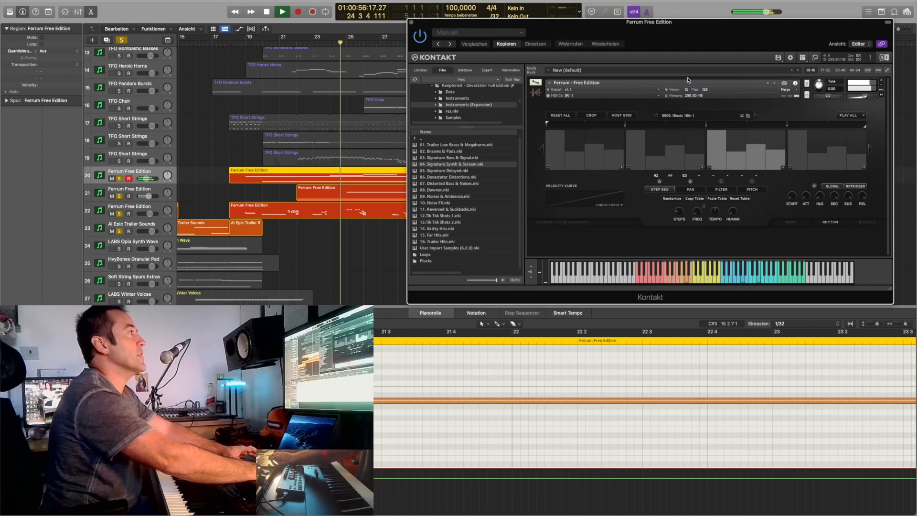
pyautogui.moveTo(578, 31); pyautogui.dragTo(666, 31)
pyautogui.press('space')
# - Select the Ferrum Free Edition region on track 22 and examine its notes around bars 25 and 26 while playing it
pyautogui.click(289, 206)
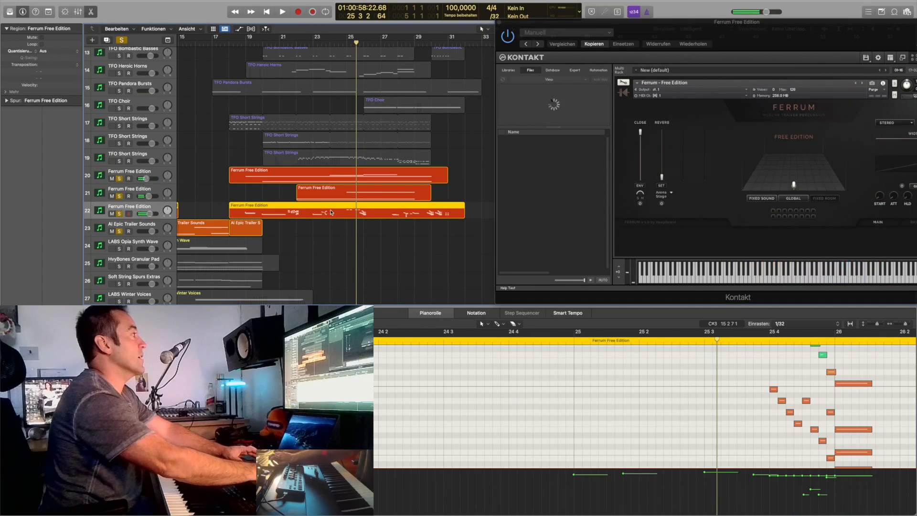
pyautogui.press('space')
pyautogui.scroll(-5, 621, 403)
pyautogui.scroll(3, 668, 404)
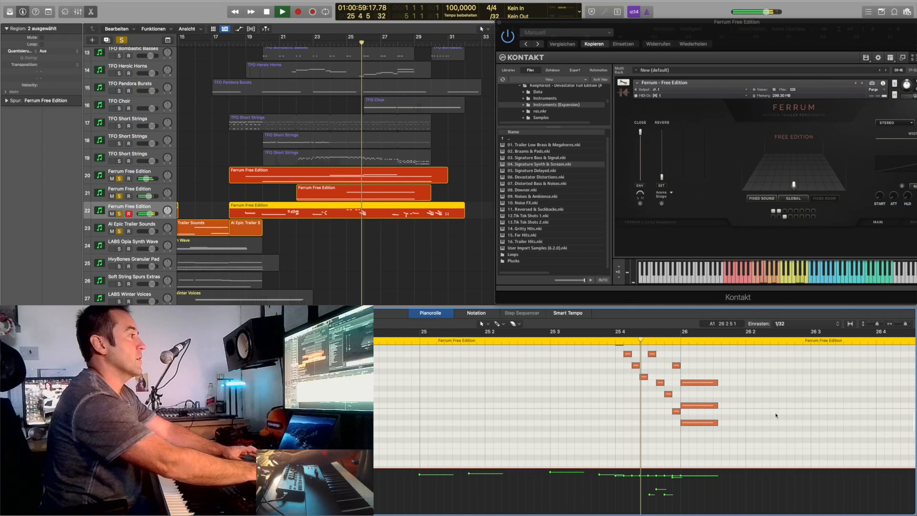
pyautogui.press('space')
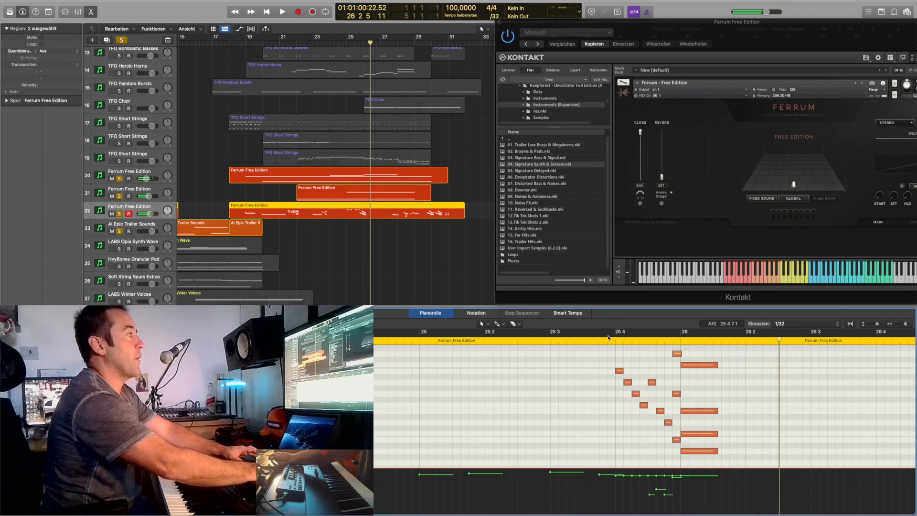
# - Add Violin on track 8 and Horns on track 9 to the solo
pyautogui.hscroll(3, 372, 225)
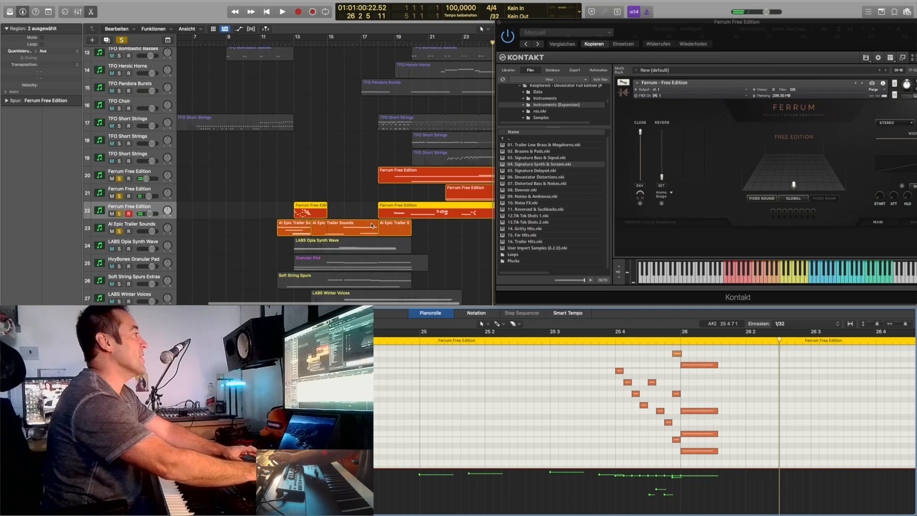
pyautogui.scroll(2, 397, 172)
pyautogui.hscroll(-1, 338, 188)
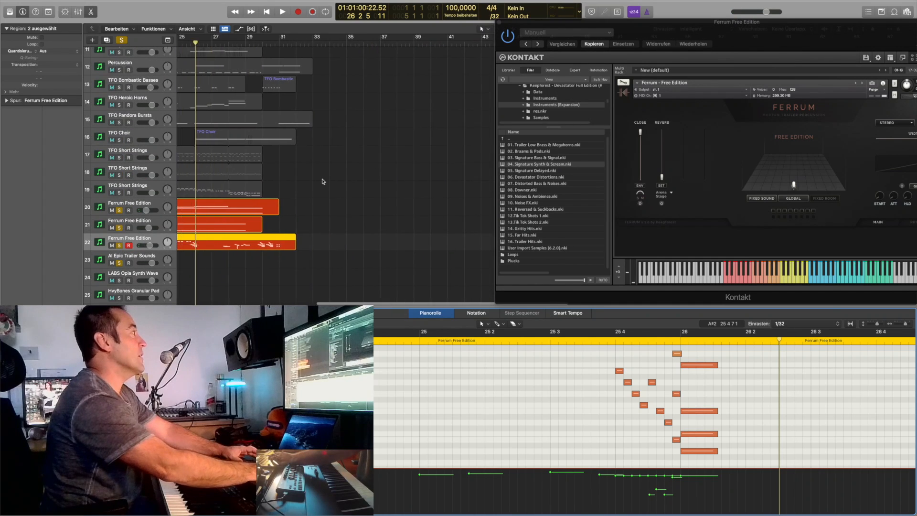
pyautogui.scroll(3, 323, 182)
pyautogui.hscroll(-2, 323, 182)
pyautogui.scroll(4, 323, 182)
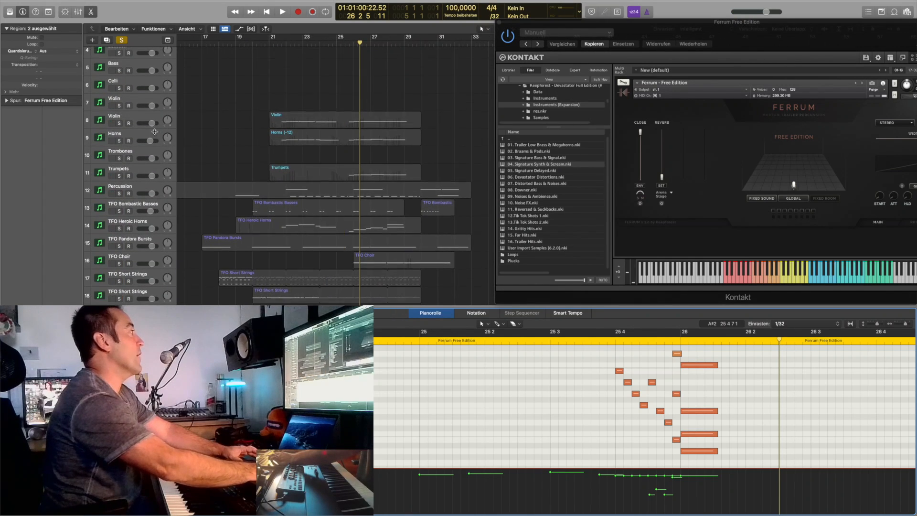
pyautogui.click(119, 123)
pyautogui.click(119, 141)
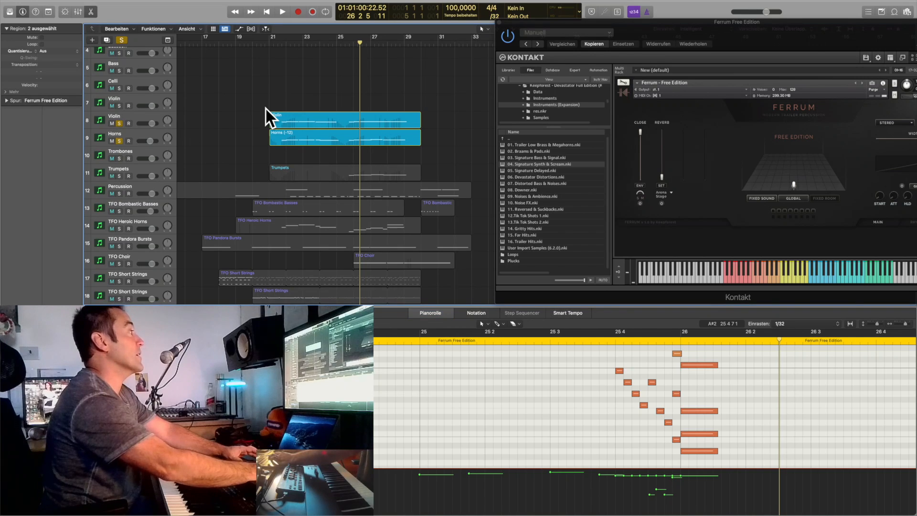
# - Remove the solo from the three Ferrum Free Edition tracks and play the violin and horns from bar 21
pyautogui.scroll(-5, 225, 170)
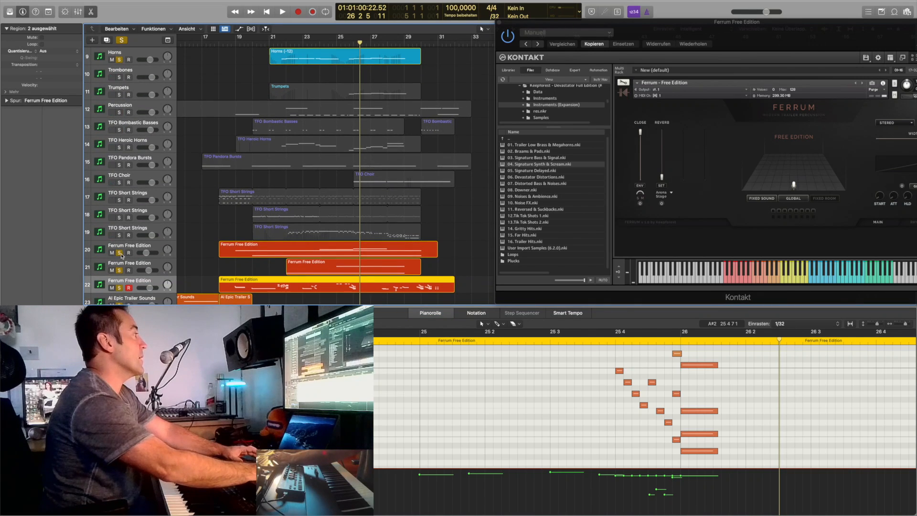
pyautogui.click(119, 252)
pyautogui.click(119, 269)
pyautogui.click(119, 288)
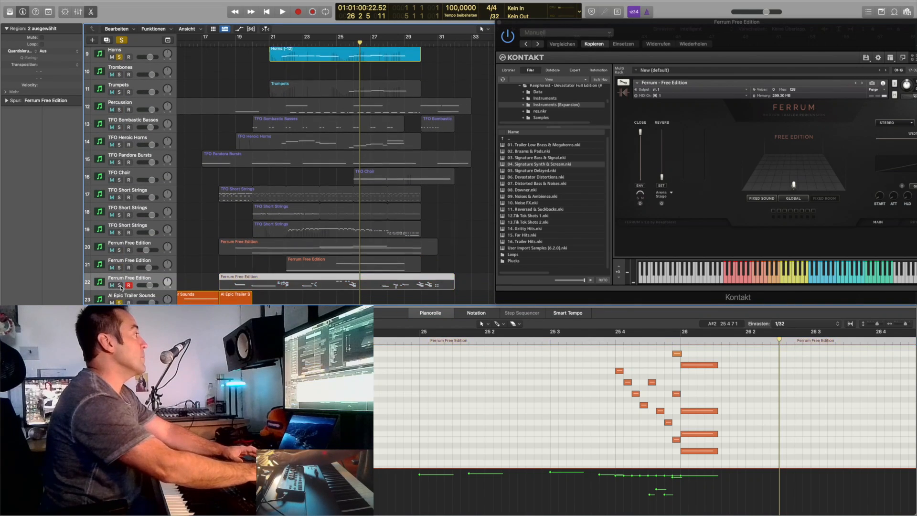
pyautogui.scroll(-1, 248, 191)
pyautogui.scroll(5, 258, 143)
pyautogui.click(270, 42)
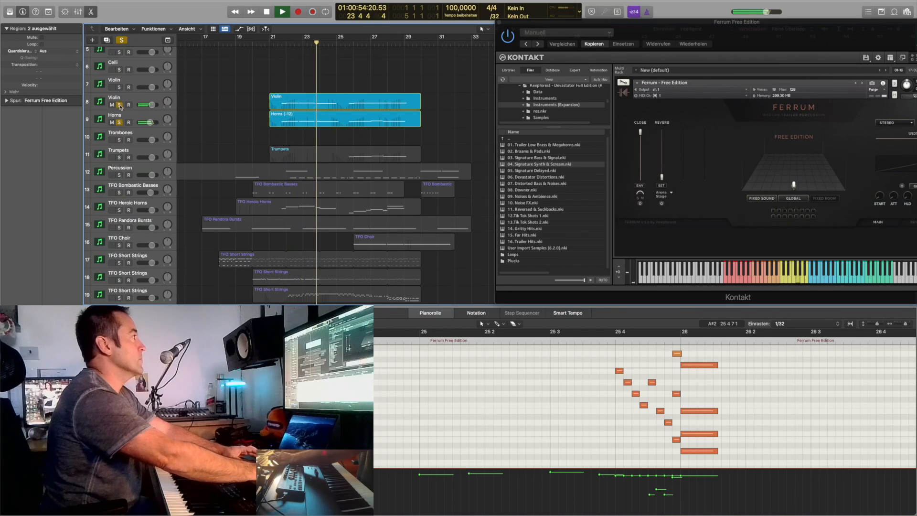
pyautogui.press('space')
# - Take Violin on track 8 out of the solo and select the Horns track to show its BBC Symphony Orchestra instrument
pyautogui.click(119, 105)
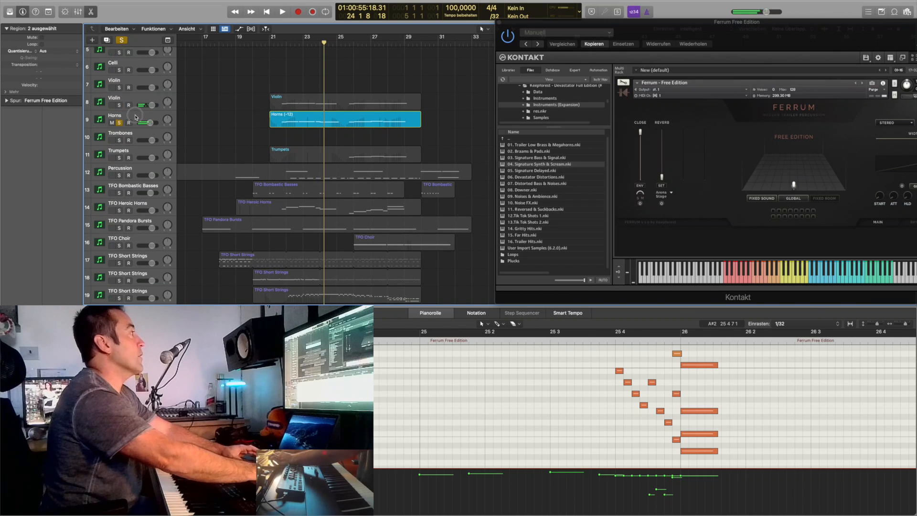
pyautogui.click(136, 117)
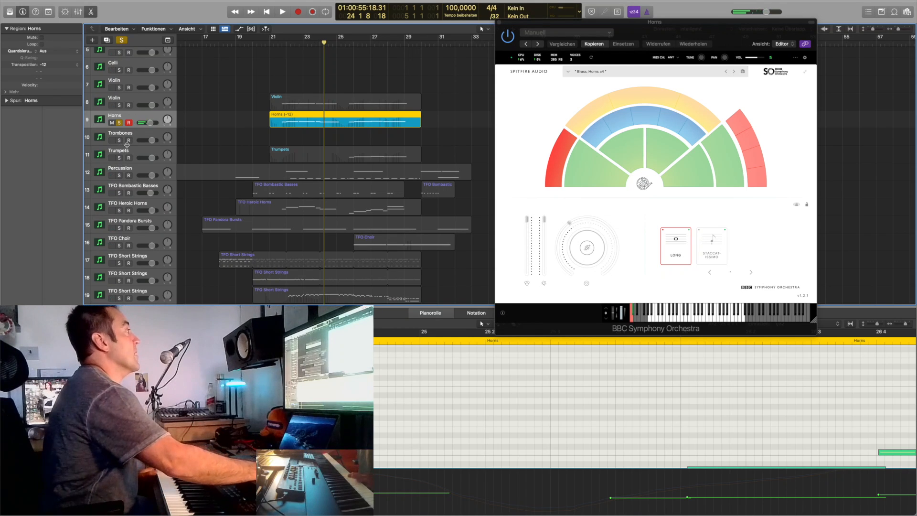
# - Add Trumpets and Violin on track 8 to the soloed Horns and play them together from about bar 25
pyautogui.click(120, 158)
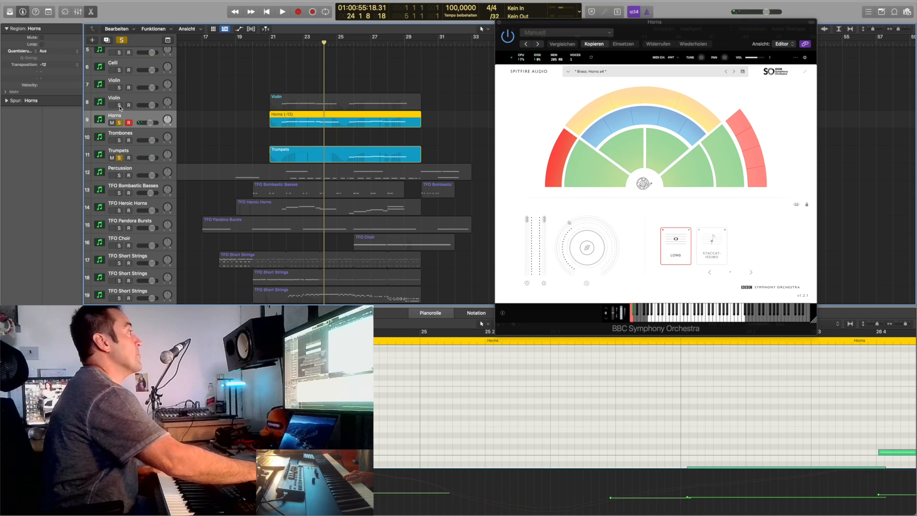
pyautogui.click(120, 106)
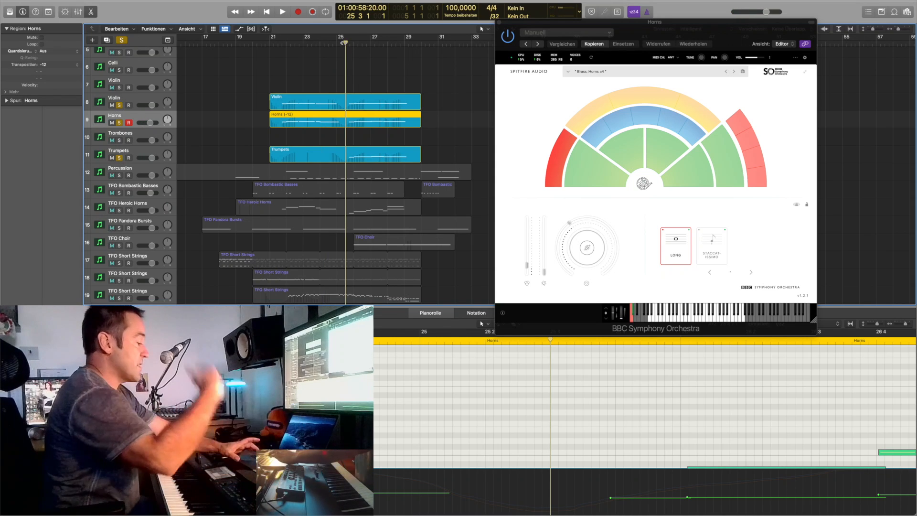
pyautogui.press('space')
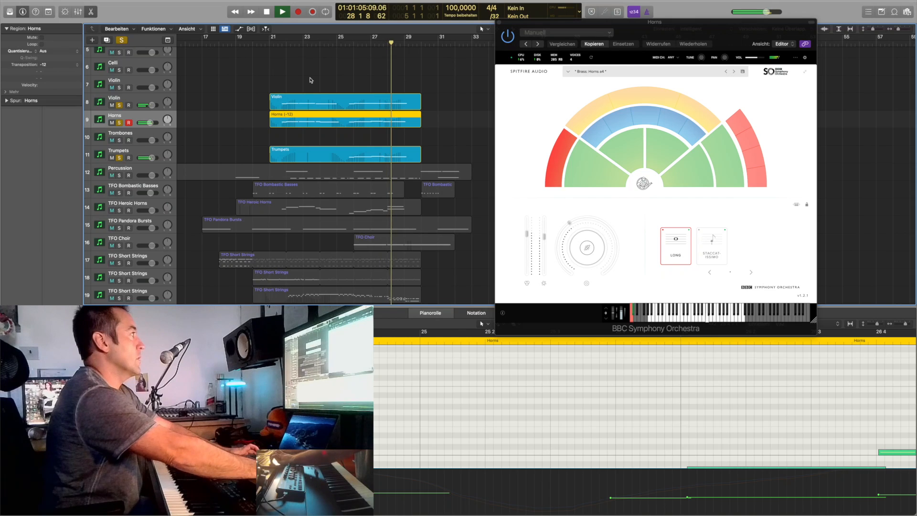
pyautogui.scroll(-5, 310, 80)
pyautogui.press('space')
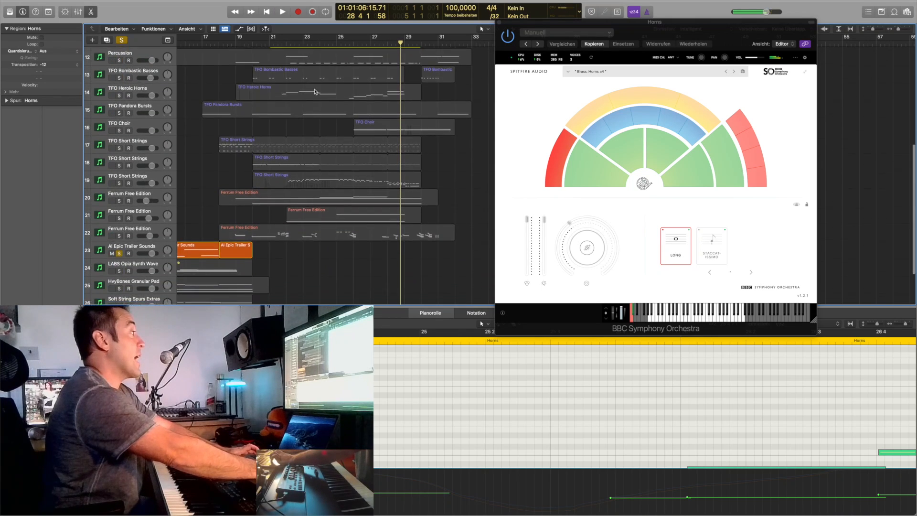
# - Solo TFO Heroic Horns in place of Trumpets, Horns and Violin
pyautogui.scroll(2, 257, 218)
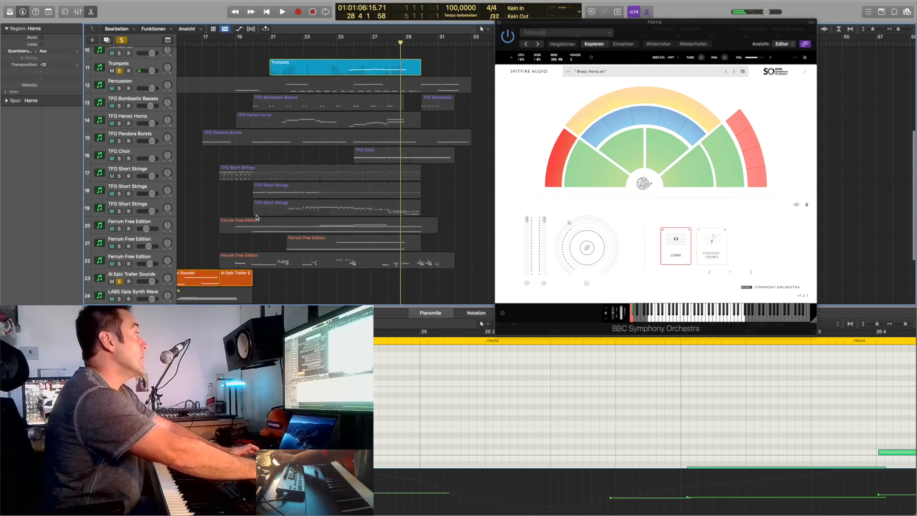
pyautogui.scroll(3, 257, 217)
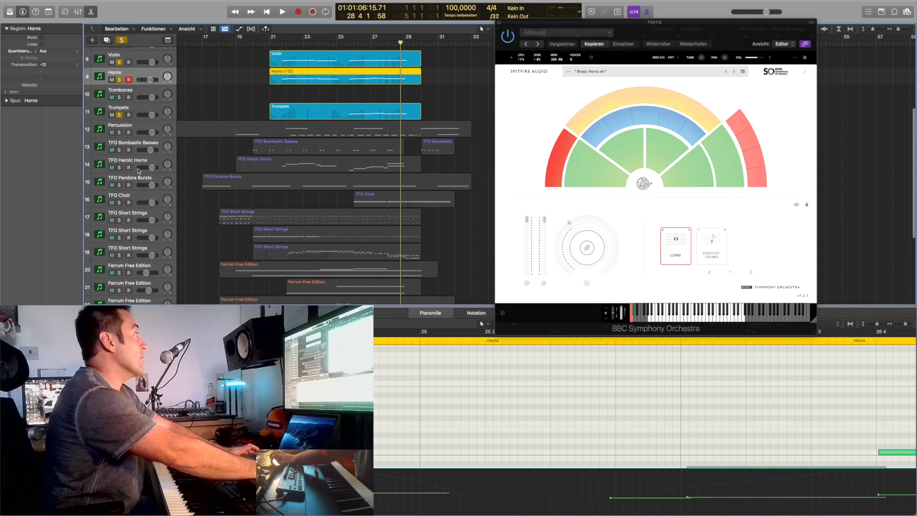
pyautogui.click(120, 168)
pyautogui.click(120, 115)
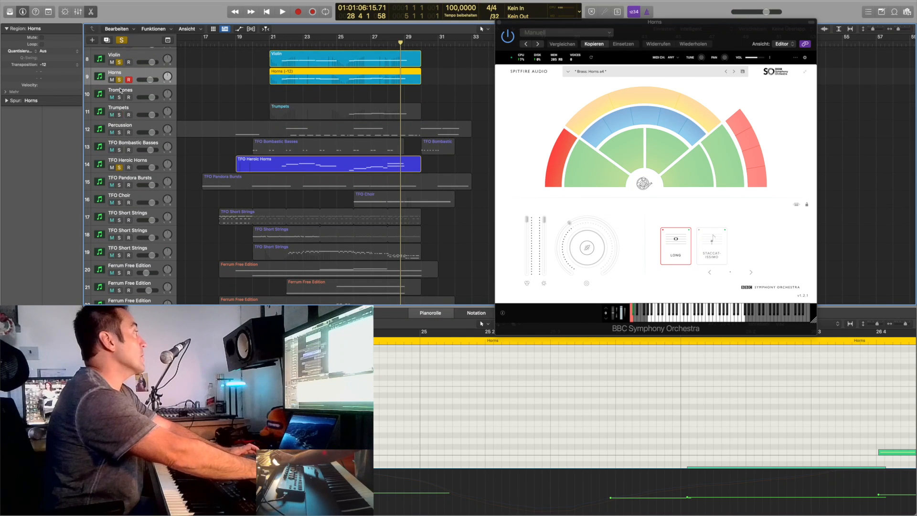
pyautogui.click(120, 80)
pyautogui.click(119, 62)
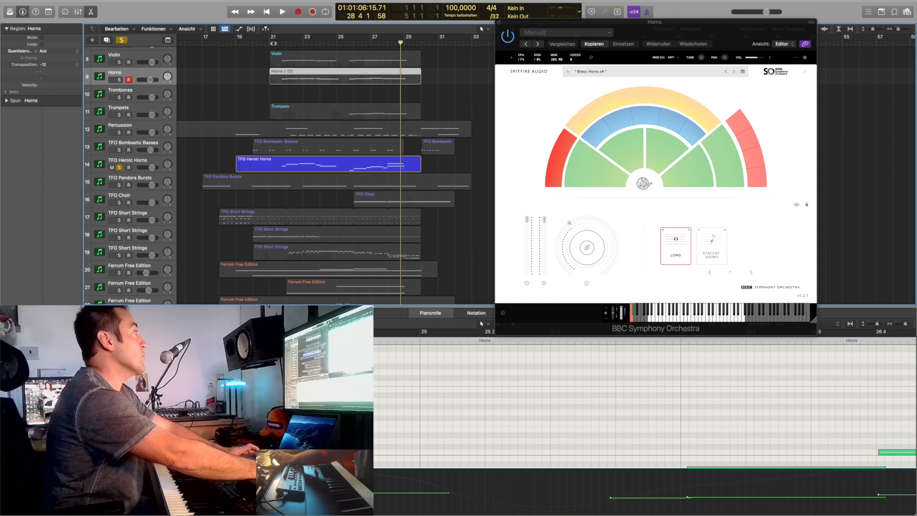
# - Play the soloed TFO Heroic Horns from bar 21
pyautogui.click(270, 42)
pyautogui.press('space')
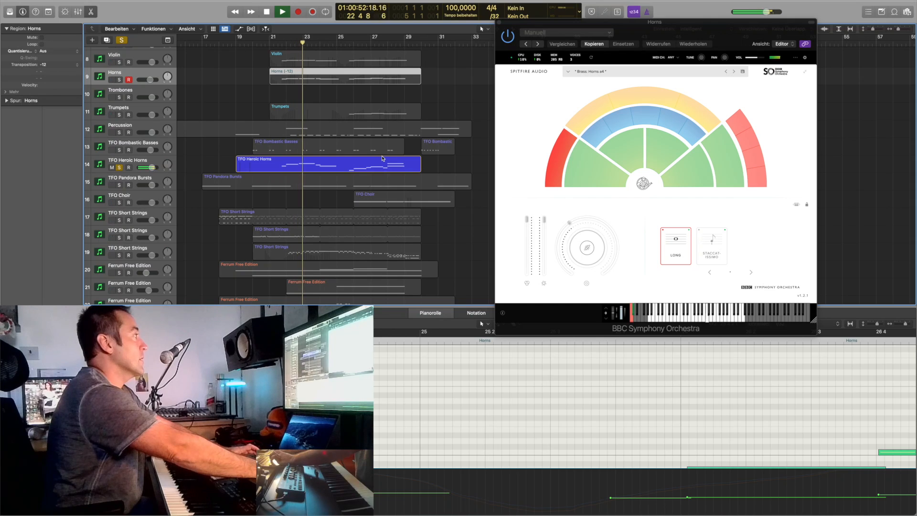
pyautogui.scroll(2, 377, 168)
pyautogui.press('space')
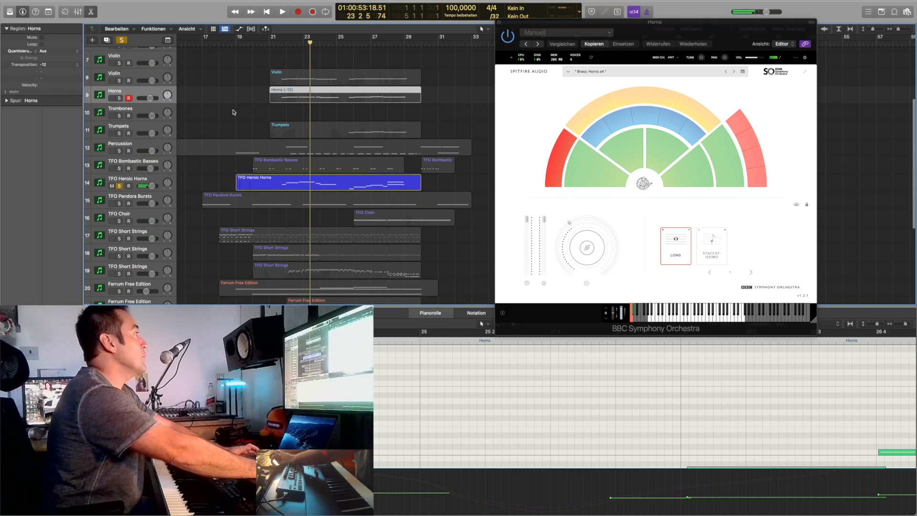
# - Add Violin on track 8, Horns and Trumpets to the soloed TFO Heroic Horns and play them together from bar 26
pyautogui.click(119, 80)
pyautogui.click(119, 98)
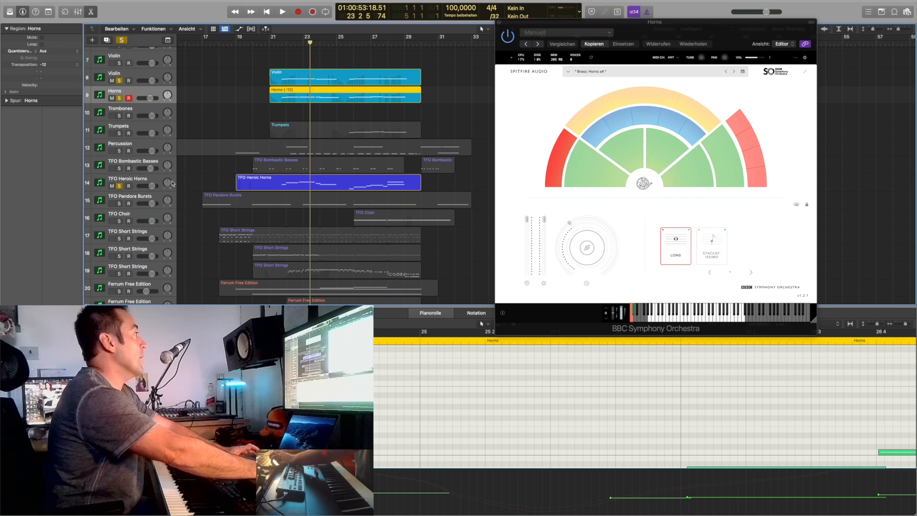
pyautogui.click(119, 133)
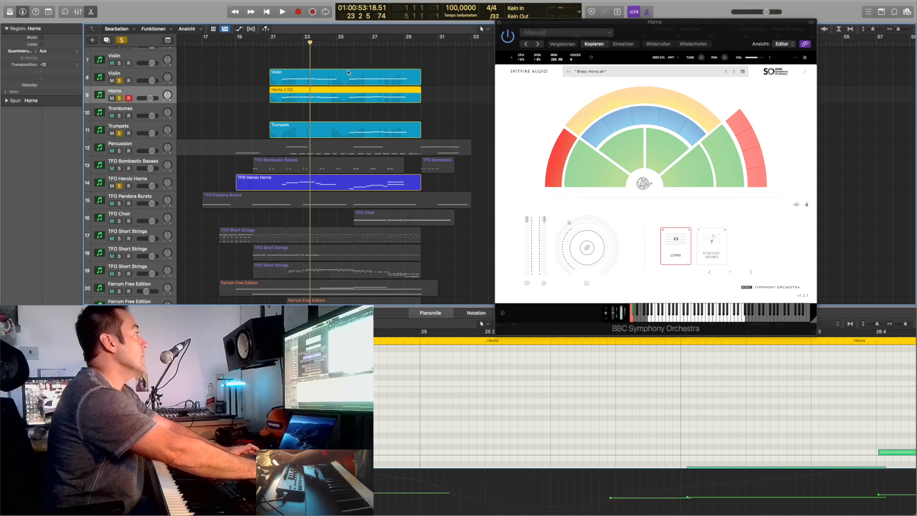
pyautogui.click(348, 45)
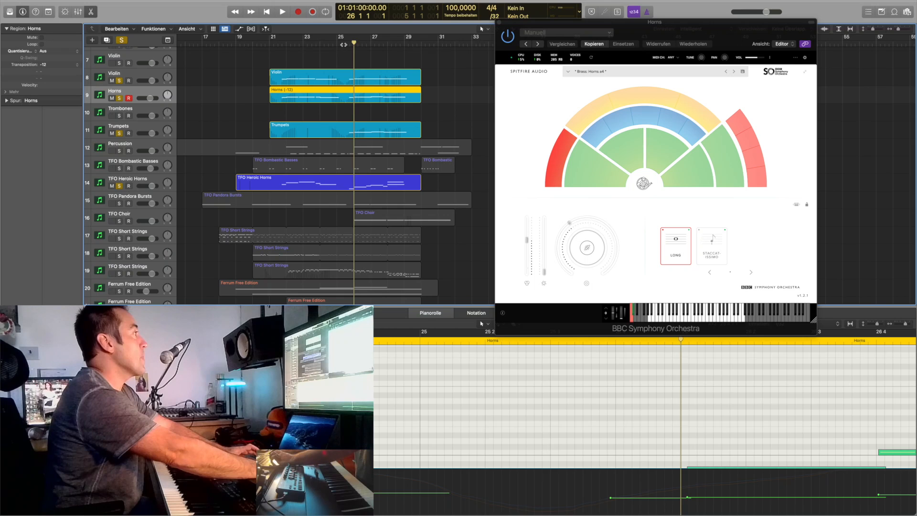
pyautogui.press('space')
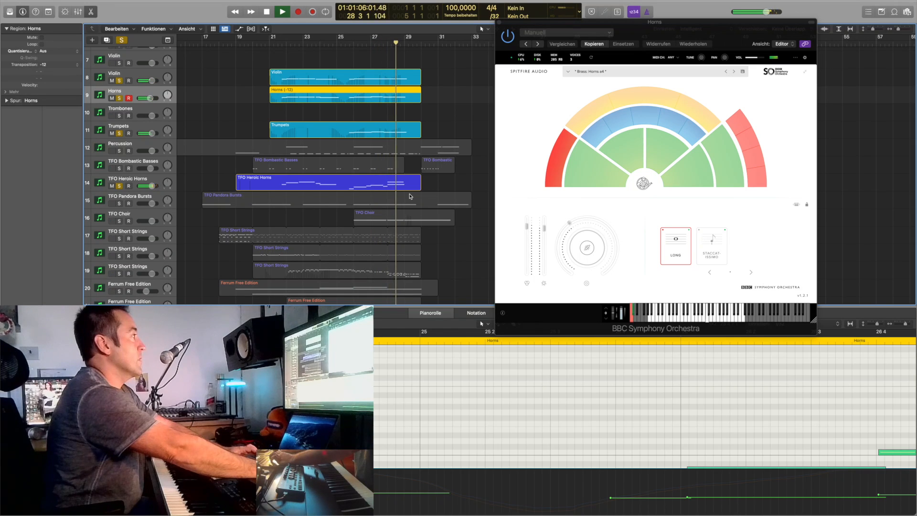
pyautogui.press('space')
# - Add Percussion to the soloed violin and brass tracks and play them from about bar 21
pyautogui.click(171, 151)
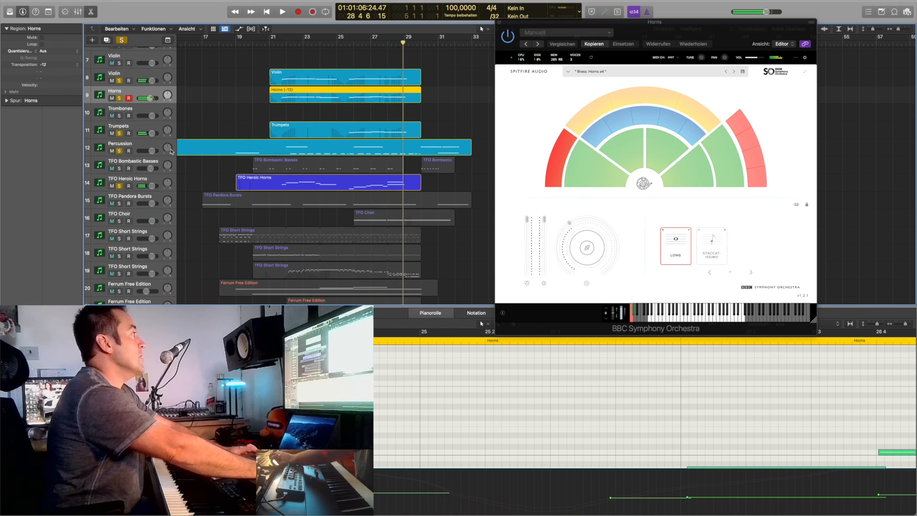
pyautogui.click(268, 41)
pyautogui.press('space')
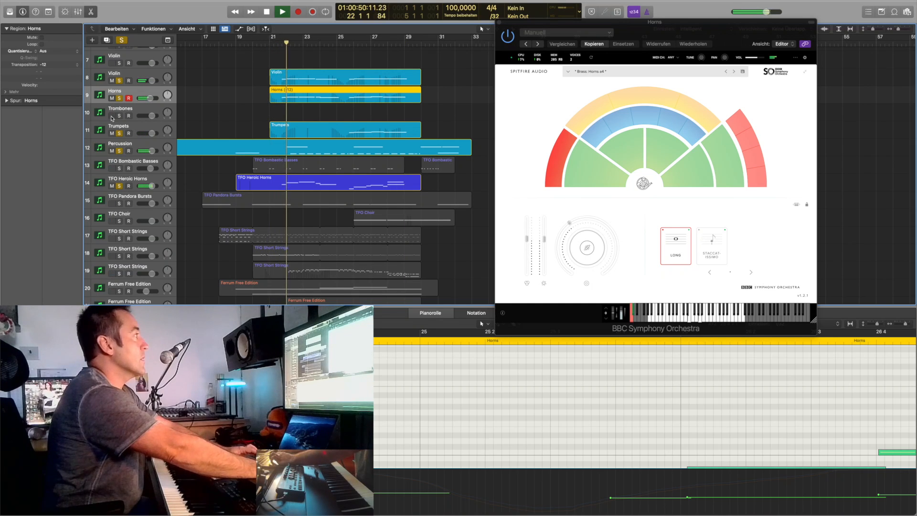
# - Take Horns, Violin on track 8 and TFO Heroic Horns out of the solo during playback, keeping Trumpets and Percussion audible
pyautogui.click(119, 98)
pyautogui.click(119, 80)
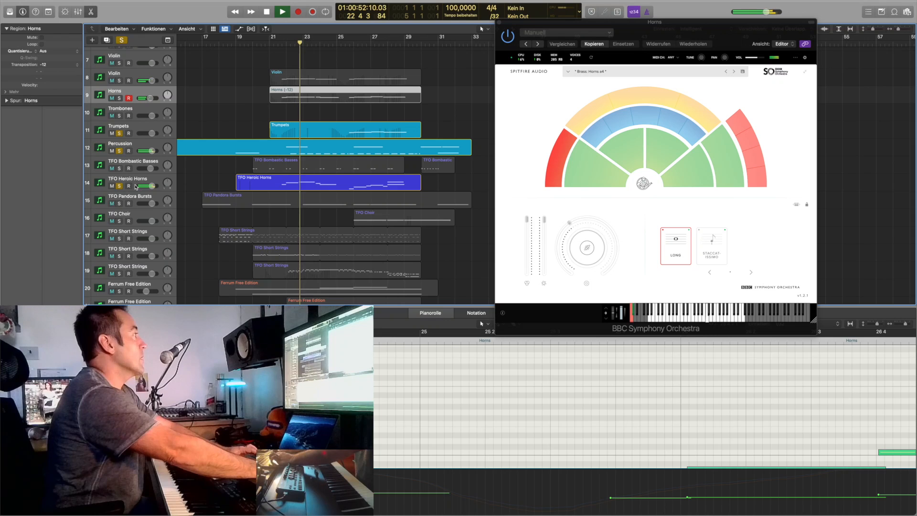
pyautogui.click(119, 186)
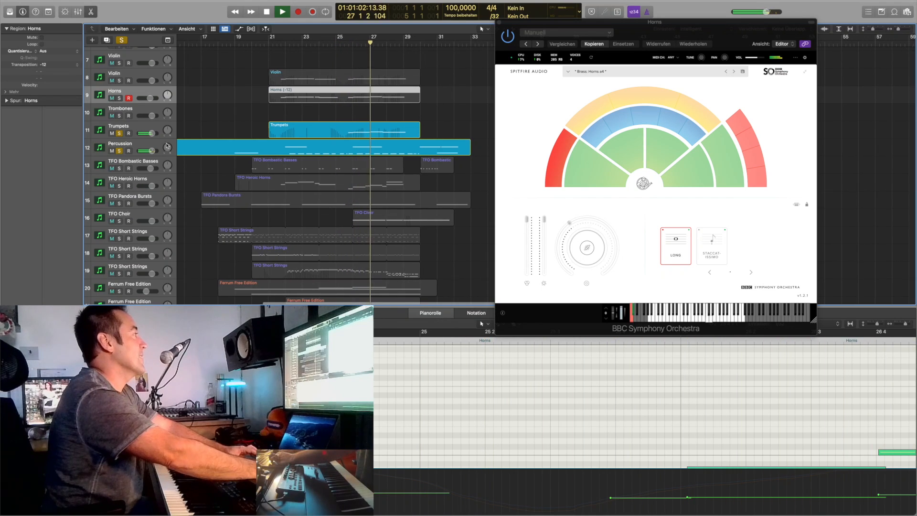
pyautogui.press('space')
# - Solo TFO Bombastic Basses in place of Percussion and Trumpets, play it from about bar 22 and show its Kontakt instrument
pyautogui.click(119, 169)
pyautogui.click(119, 151)
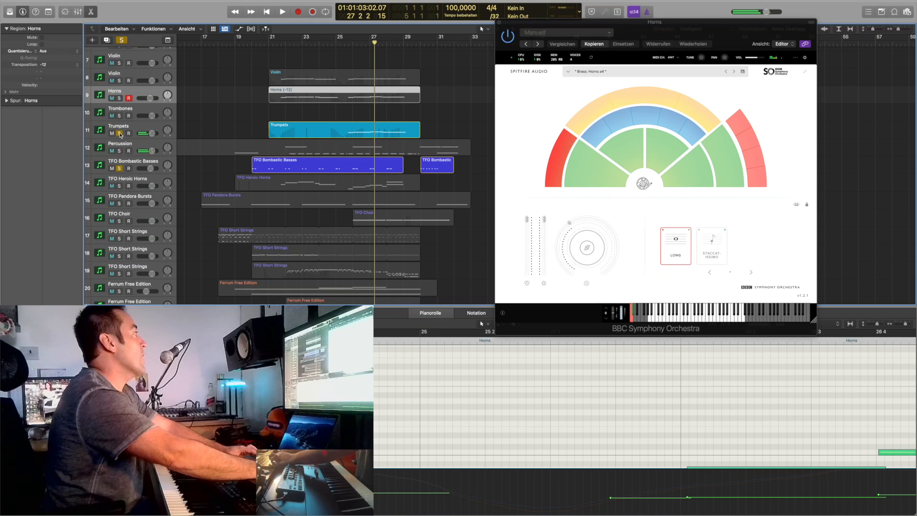
pyautogui.click(120, 134)
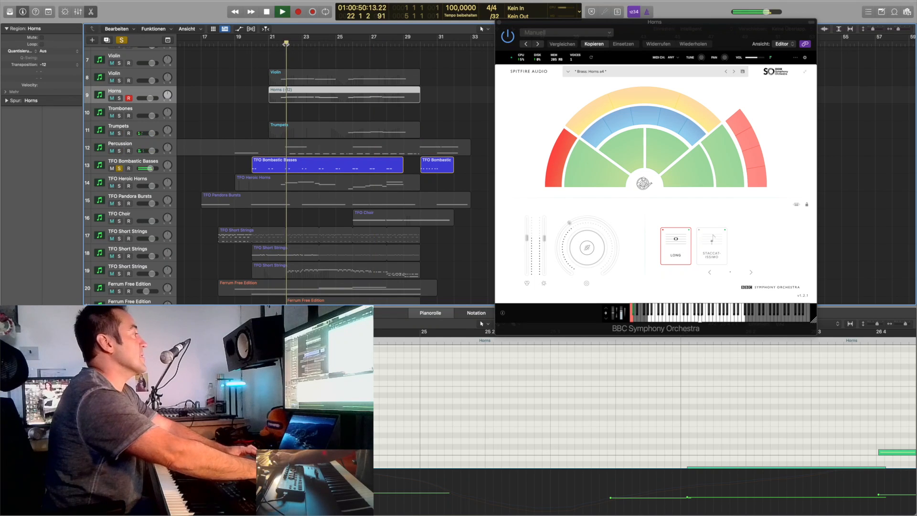
pyautogui.click(138, 165)
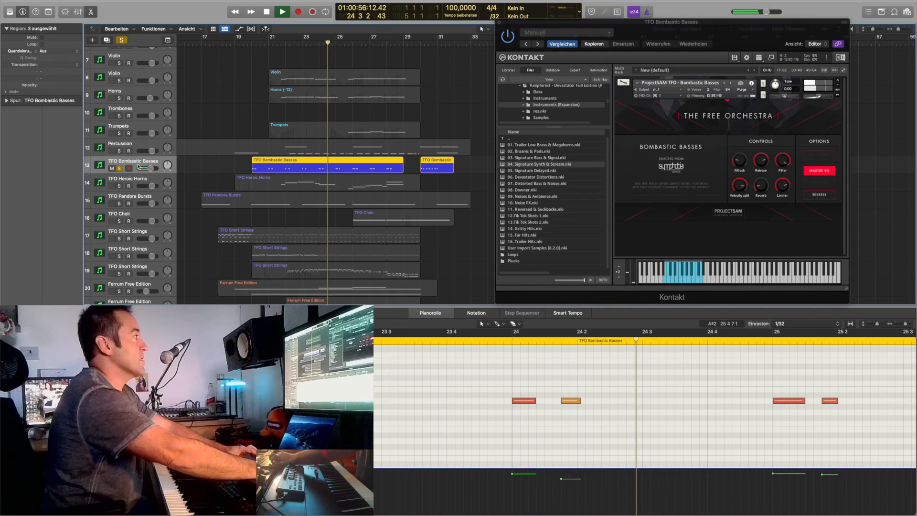
# - Add TFO Pandora Bursts to the soloed Bombastic Basses, play both from about bar 20 and show the Pandora Bursts instrument
pyautogui.click(120, 203)
pyautogui.press('space')
pyautogui.click(247, 44)
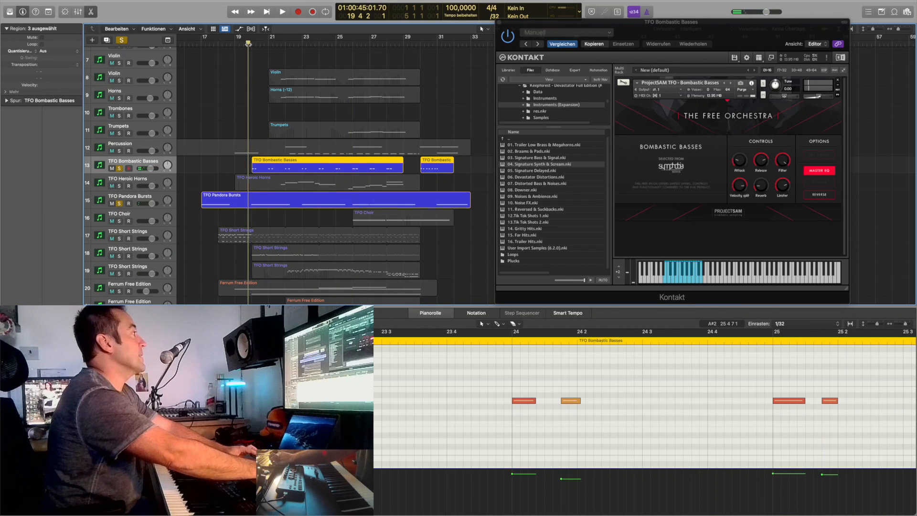
pyautogui.click(139, 201)
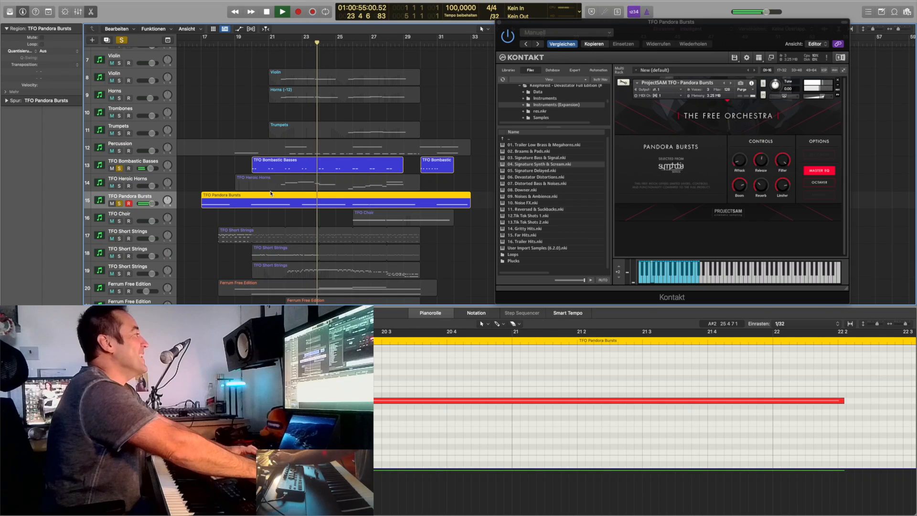
pyautogui.press('space')
# - Solo the three TFO Short Strings tracks in place of Bombastic Basses and Pandora Bursts and play them from bar 18
pyautogui.moveTo(120, 253); pyautogui.dragTo(120, 274)
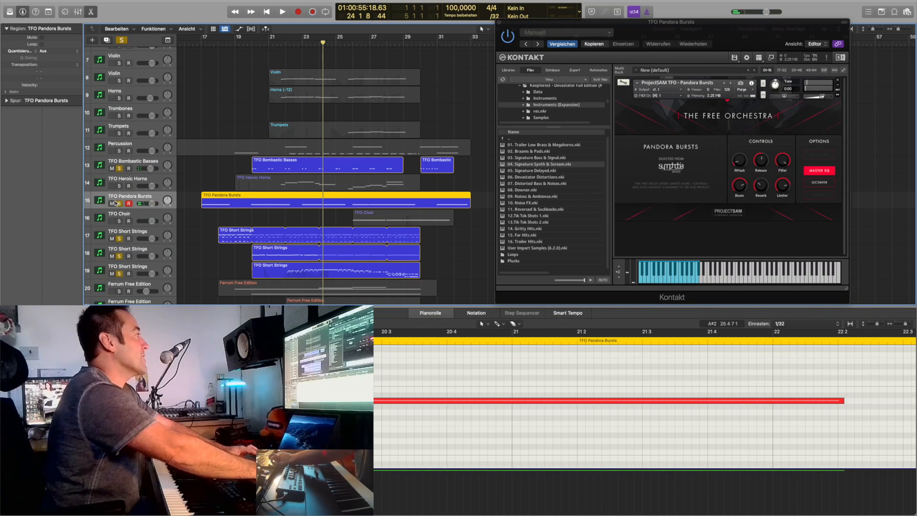
pyautogui.click(119, 169)
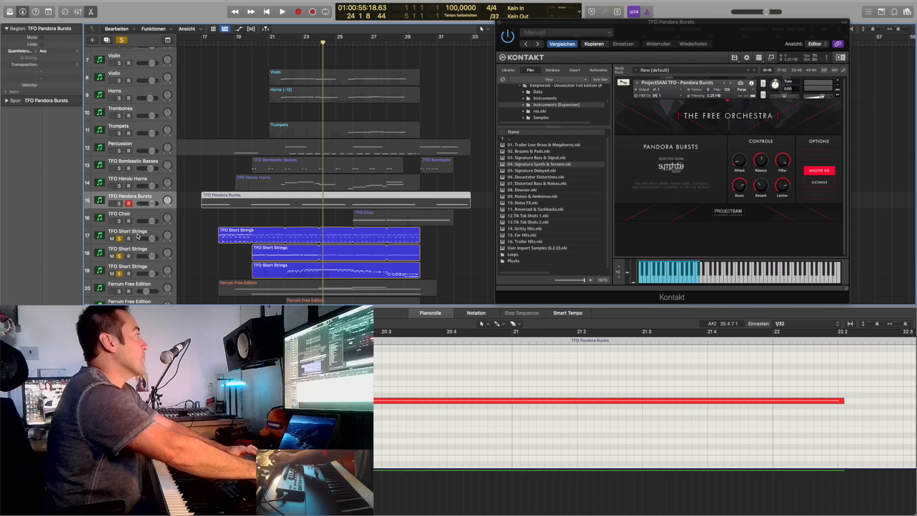
pyautogui.click(139, 235)
pyautogui.click(220, 44)
pyautogui.press('space')
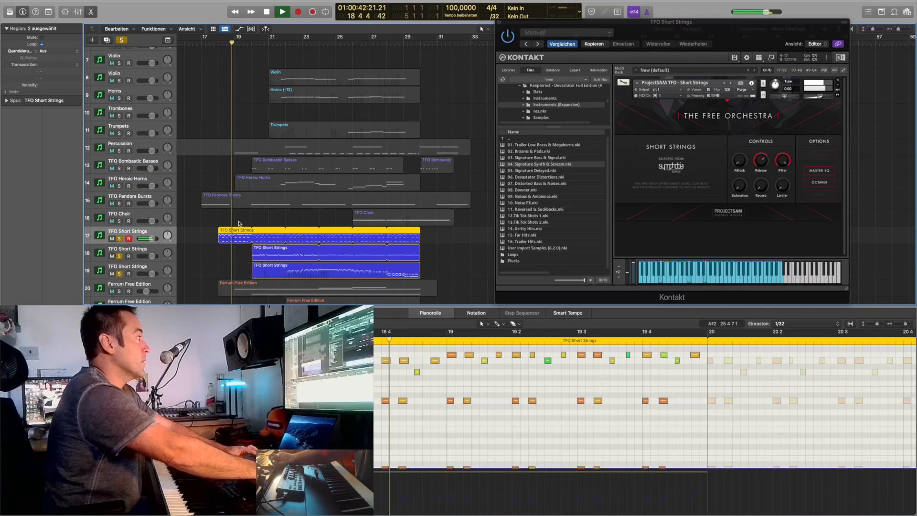
# - Take TFO Short Strings on track 17 out of the solo during playback and select track 18 to show its notes
pyautogui.scroll(-5, 240, 224)
pyautogui.scroll(4, 240, 224)
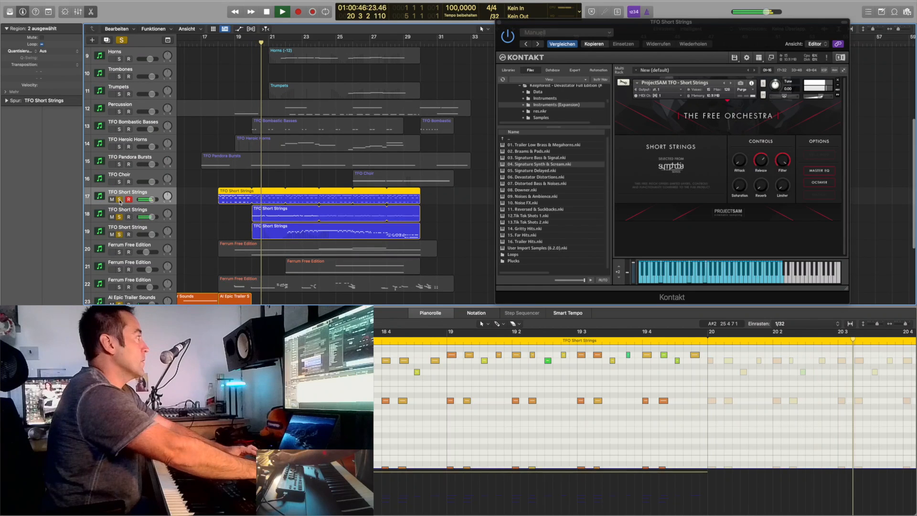
pyautogui.click(120, 200)
pyautogui.click(120, 199)
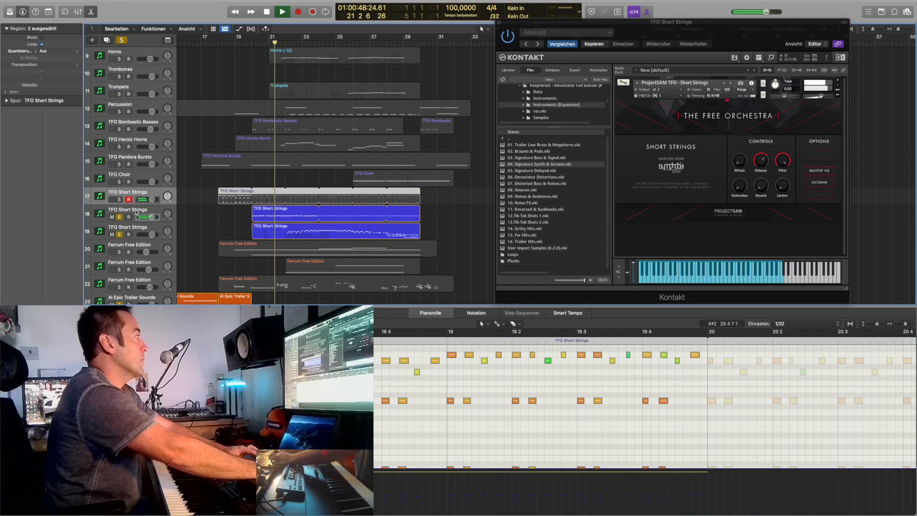
pyautogui.click(136, 214)
pyautogui.scroll(1, 338, 267)
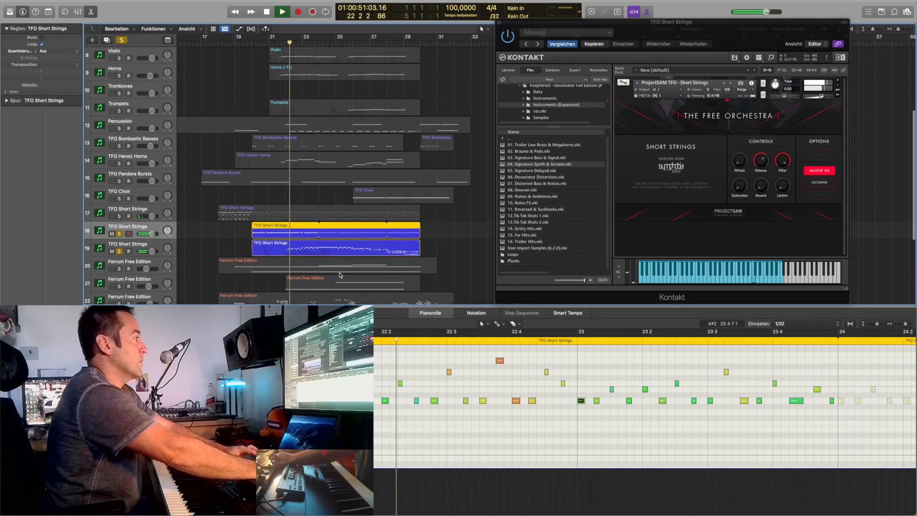
# - Keep only TFO Short Strings on track 19 soloed and follow its notes in the piano roll through bar 29
pyautogui.click(140, 253)
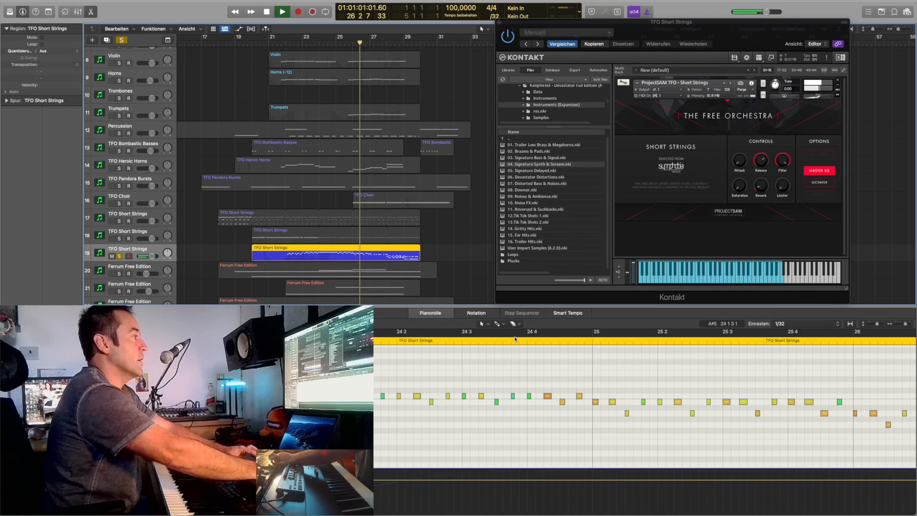
pyautogui.hscroll(15, 645, 406)
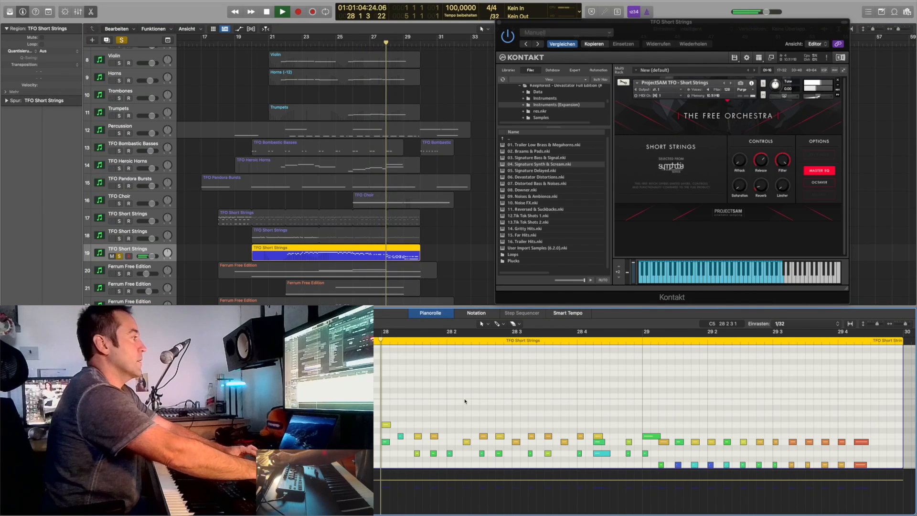
pyautogui.scroll(-2, 466, 403)
pyautogui.scroll(-6, 467, 404)
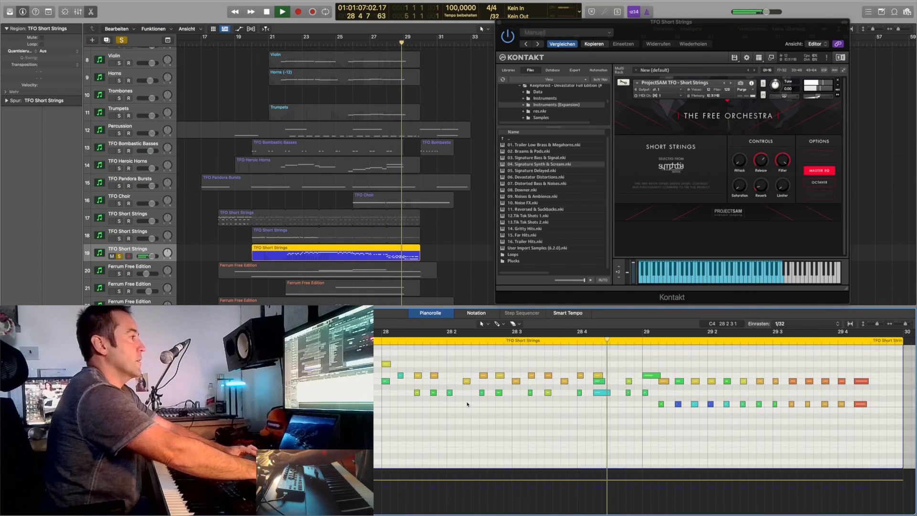
pyautogui.hscroll(10, 467, 414)
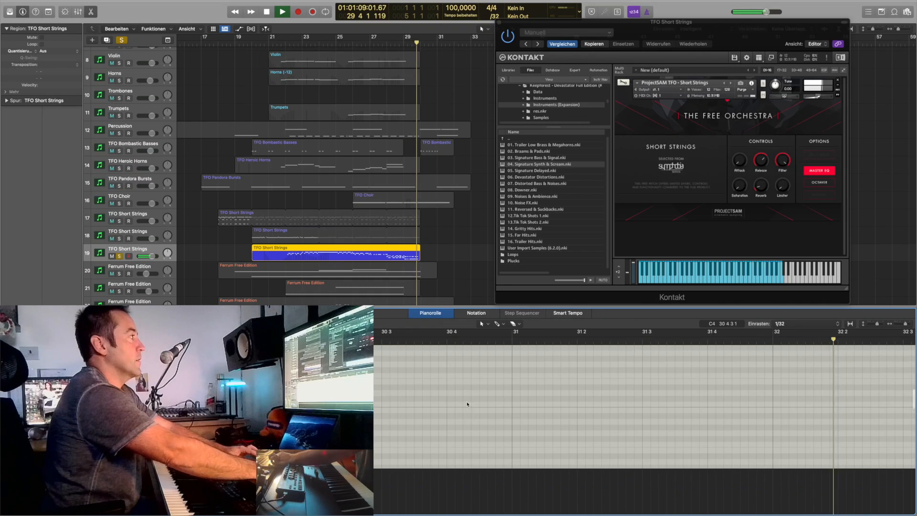
pyautogui.press('space')
# - Solo TFO Short Strings on tracks 18 and 17 again and play all three short string tracks from about bar 27
pyautogui.click(119, 238)
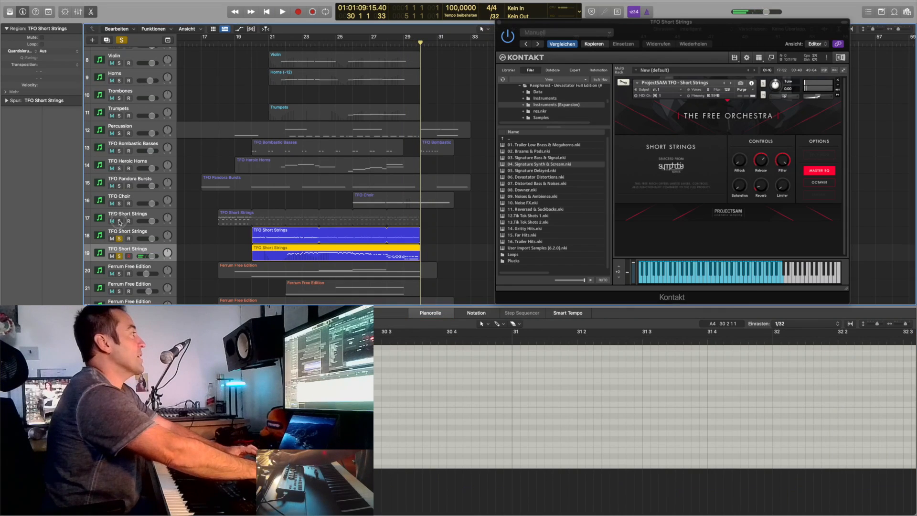
pyautogui.click(119, 221)
pyautogui.click(377, 42)
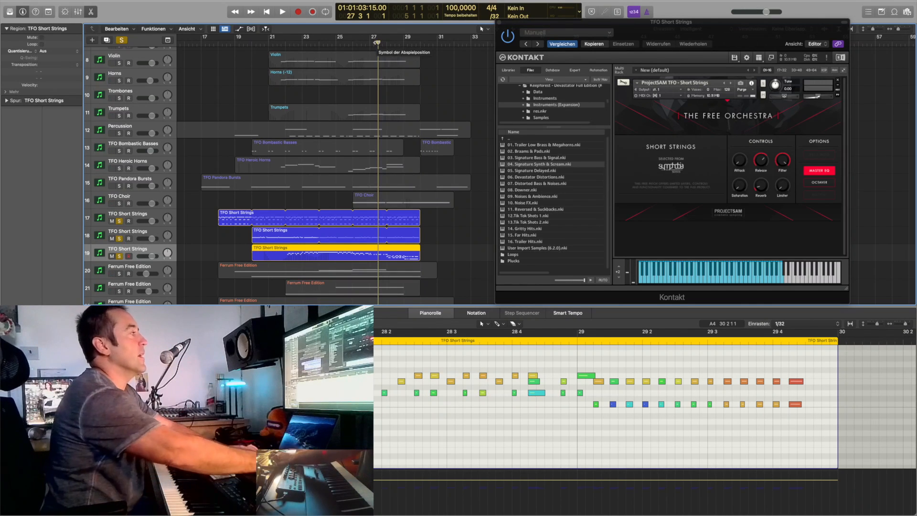
pyautogui.press('space')
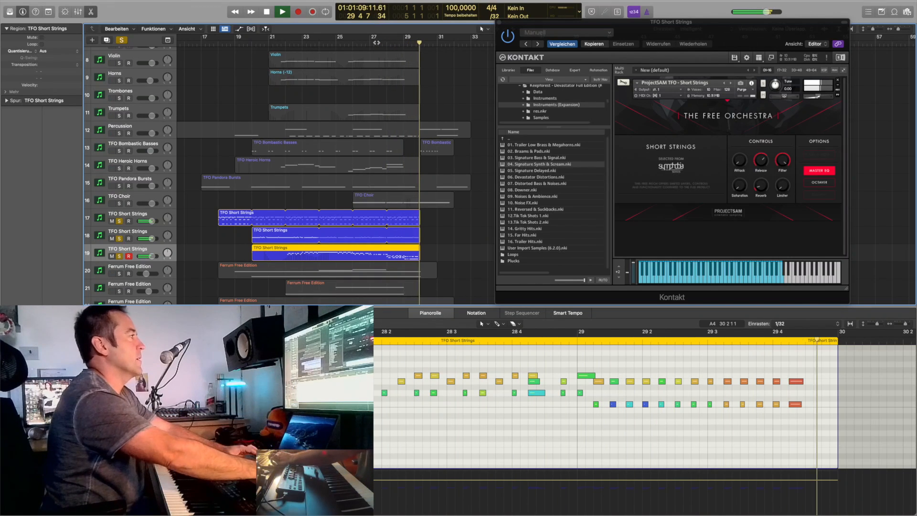
pyautogui.press('space')
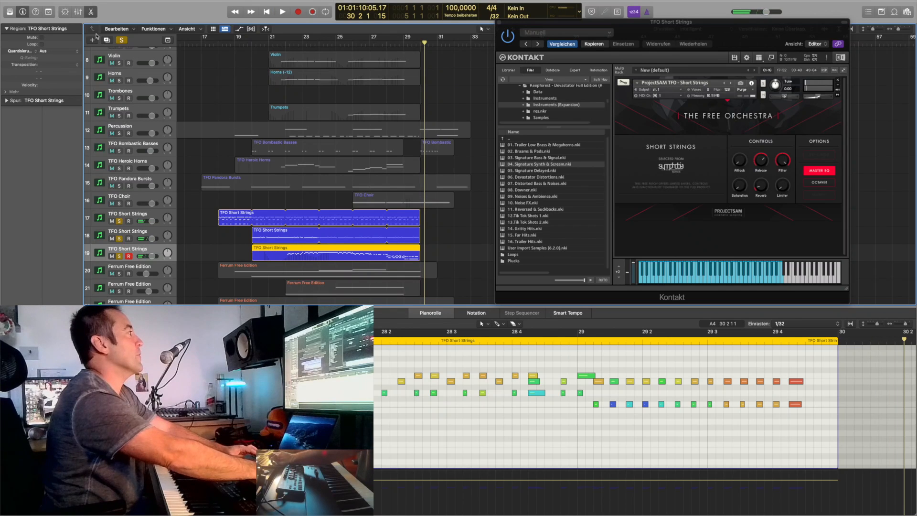
# - Clear all solos and play the full mix from about bar 30 to bar 32
pyautogui.click(122, 40)
pyautogui.moveTo(421, 44); pyautogui.dragTo(417, 44)
pyautogui.scroll(-1, 432, 87)
pyautogui.press('space')
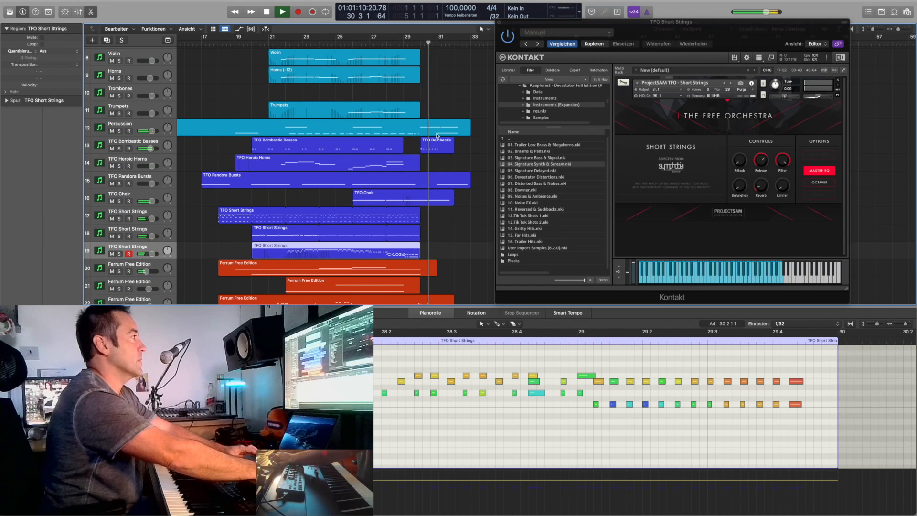
pyautogui.scroll(-4, 436, 136)
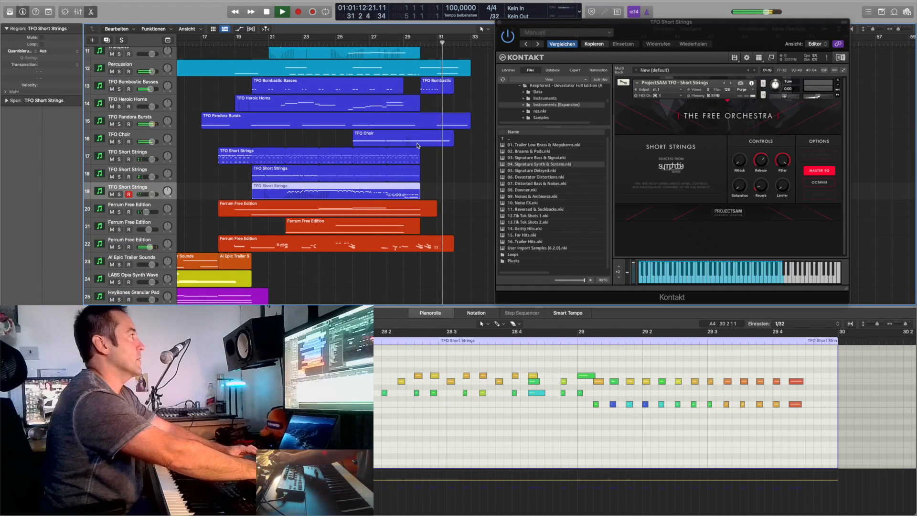
pyautogui.press('space')
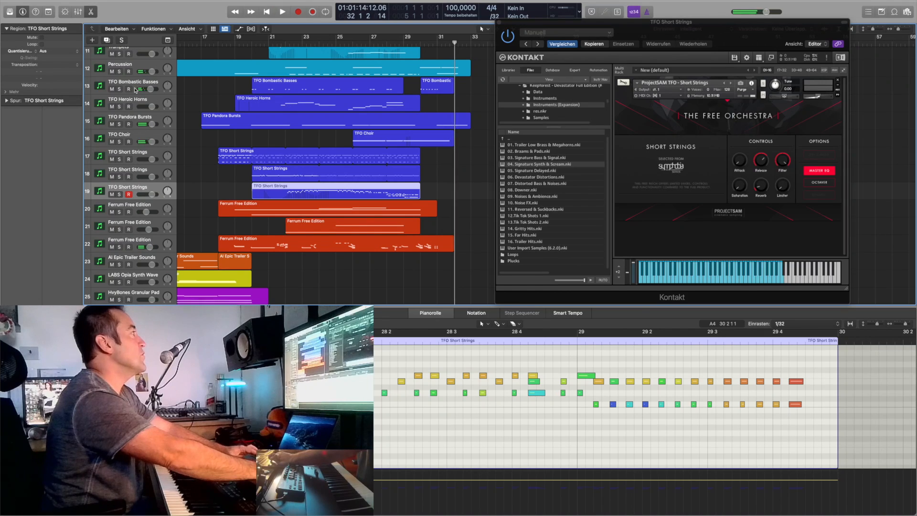
# - Solo TFO Bombastic Basses, Pandora Bursts and Choir, show the Choir instrument and play the three tracks from about bar 30
pyautogui.click(120, 89)
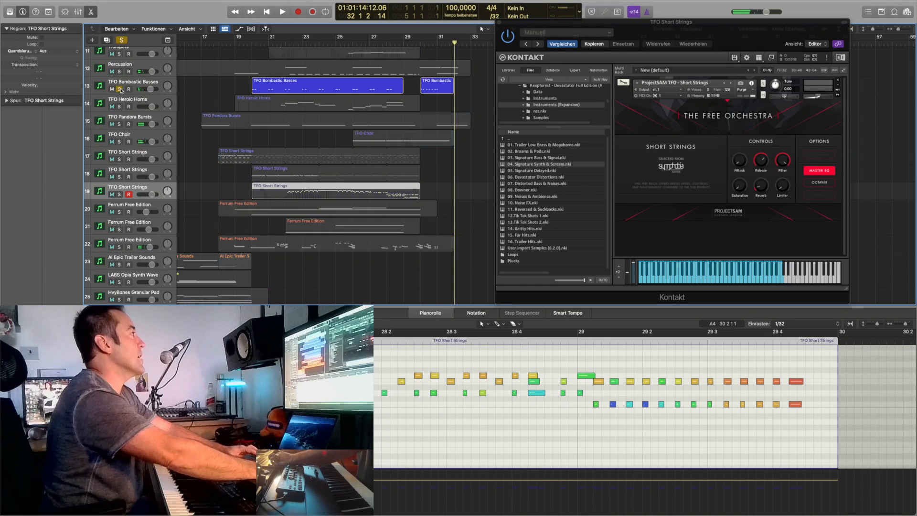
pyautogui.click(120, 124)
pyautogui.click(120, 142)
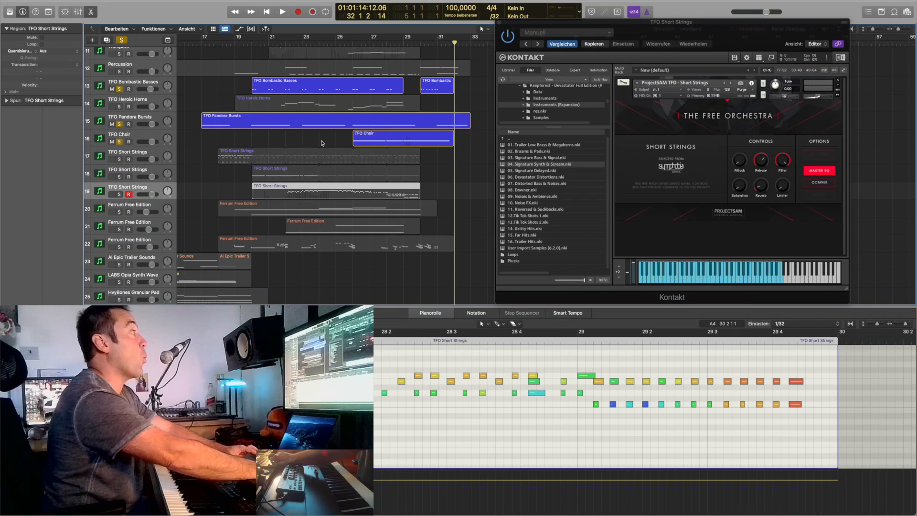
pyautogui.click(134, 137)
pyautogui.doubleClick(419, 44)
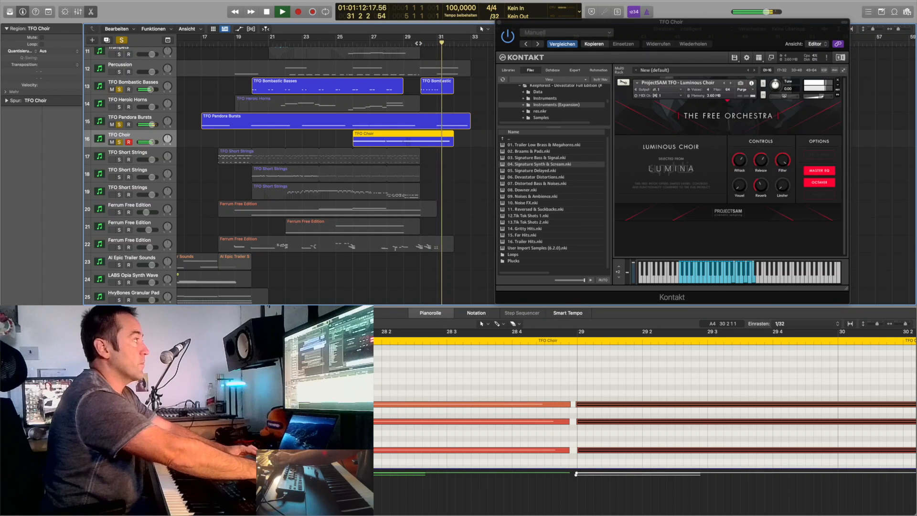
pyautogui.press('space')
# - Add Ferrum Free Edition on track 22 to the solo, play the four tracks from bar 29, and clear all solos
pyautogui.click(120, 247)
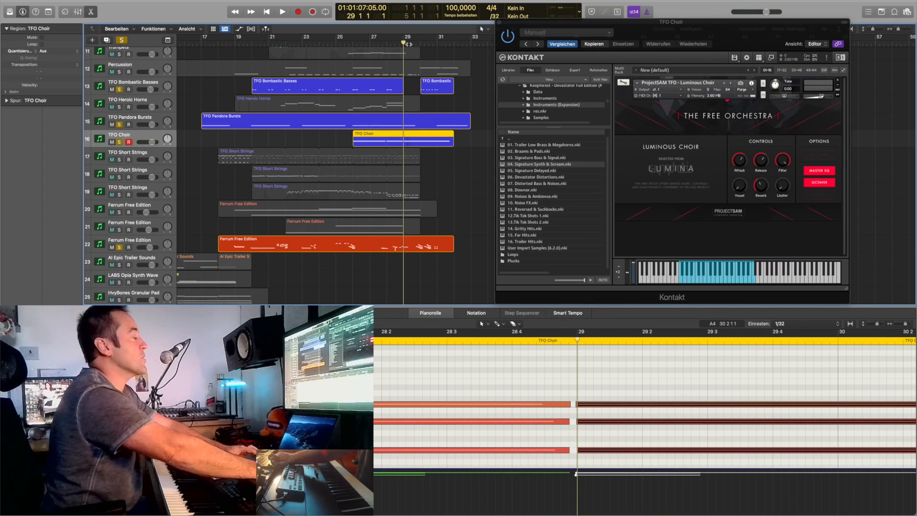
pyautogui.press('space')
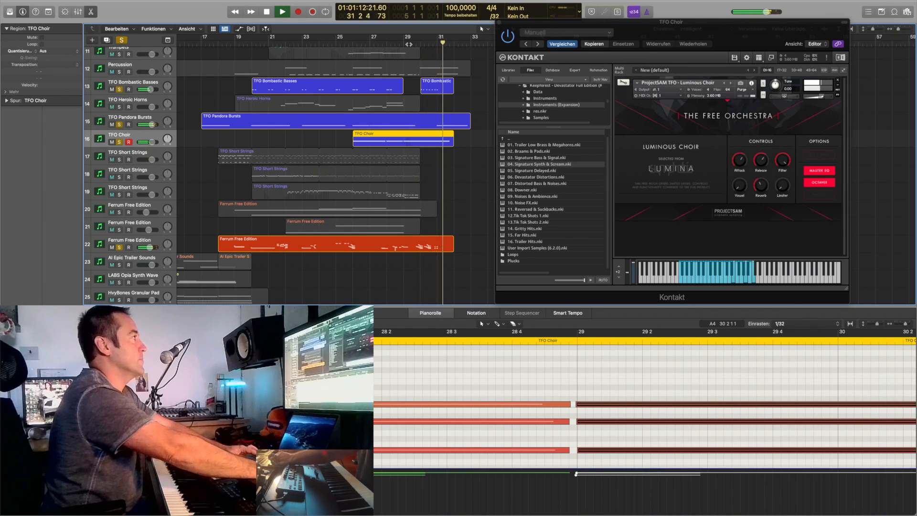
pyautogui.click(266, 12)
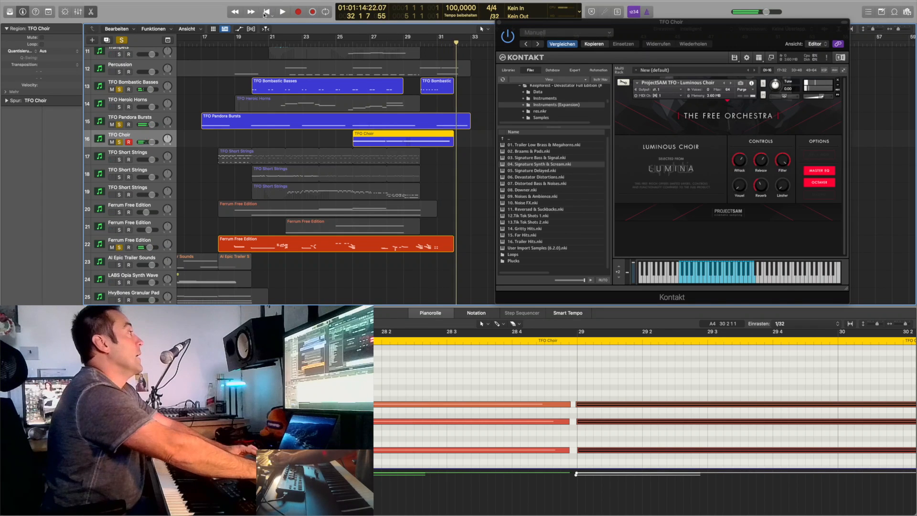
pyautogui.click(125, 40)
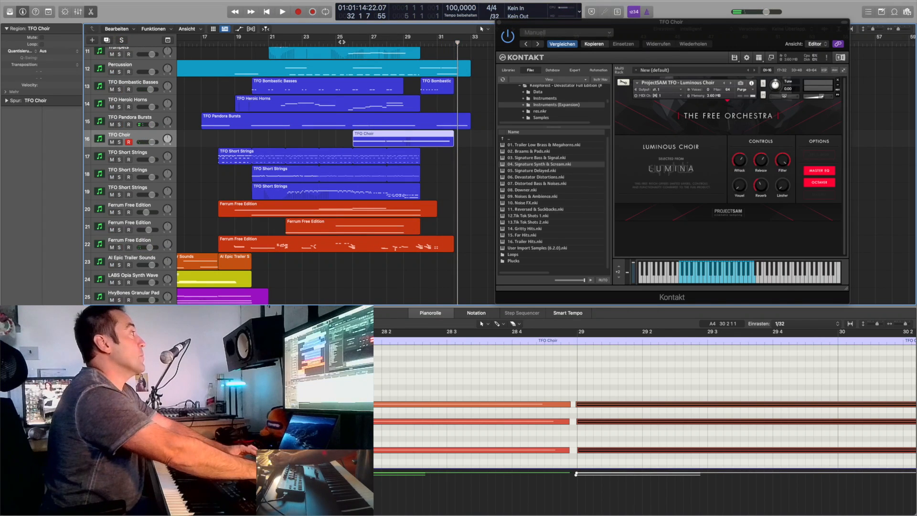